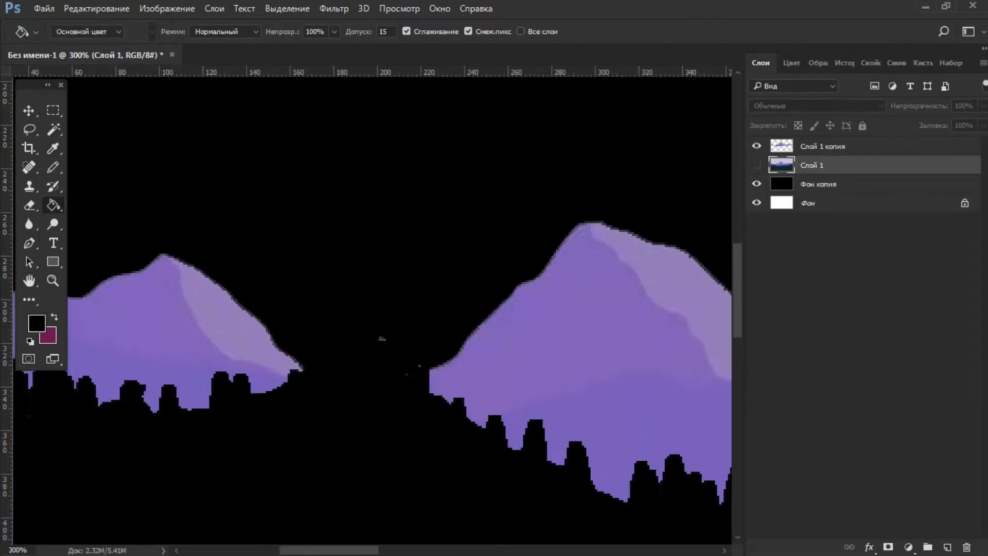
Step: Clone purple over the dark valley, erase stray specks, and fill the black base purple
mouse_move(288, 376)
left_mouse_down()
mouse_move(427, 368)
mouse_move(365, 407)
mouse_move(391, 427)
mouse_move(445, 406)
left_mouse_up()
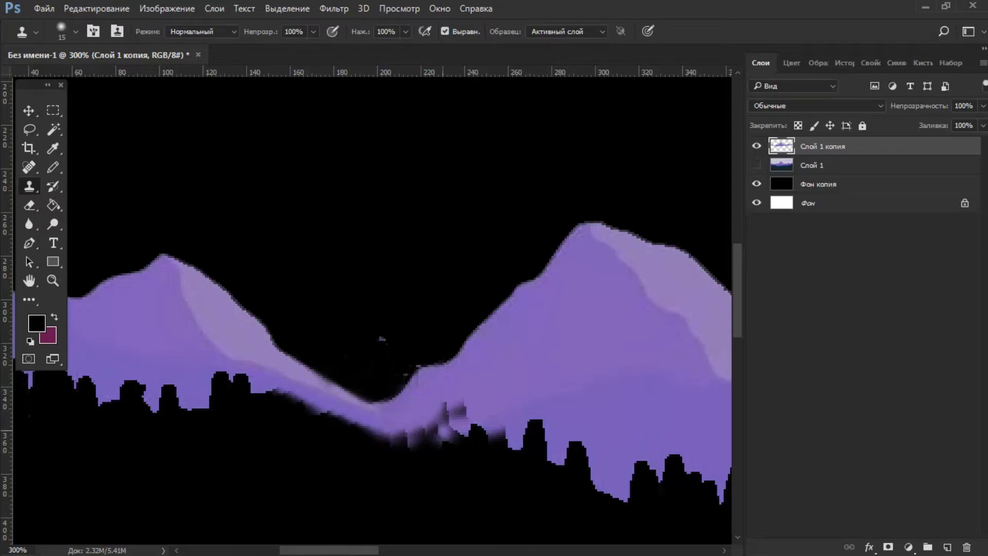
key("e")
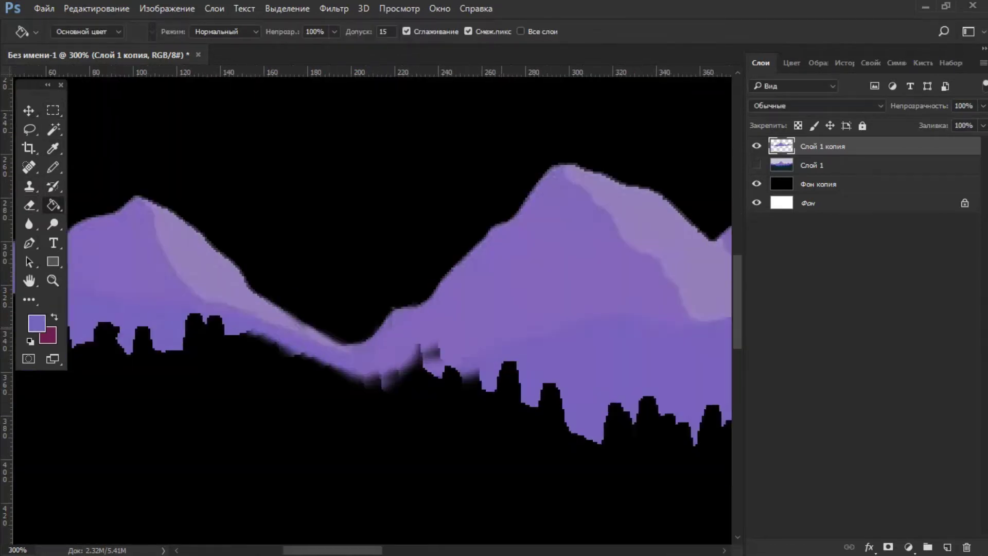
left_click(507, 463)
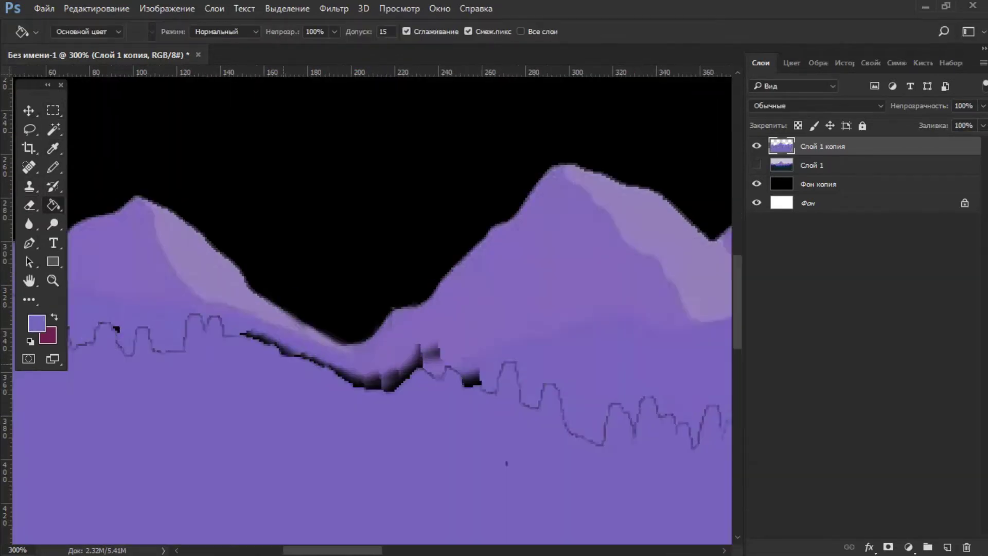
scroll(576, 307, "right", 5)
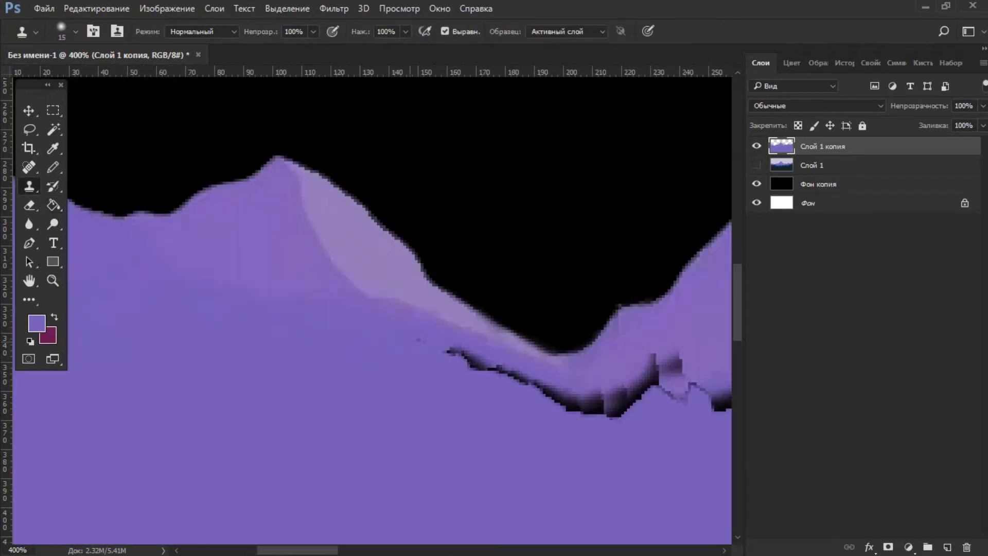
scroll(404, 406, "right", 5)
scroll(404, 406, "right", 3)
scroll(405, 406, "right", 4)
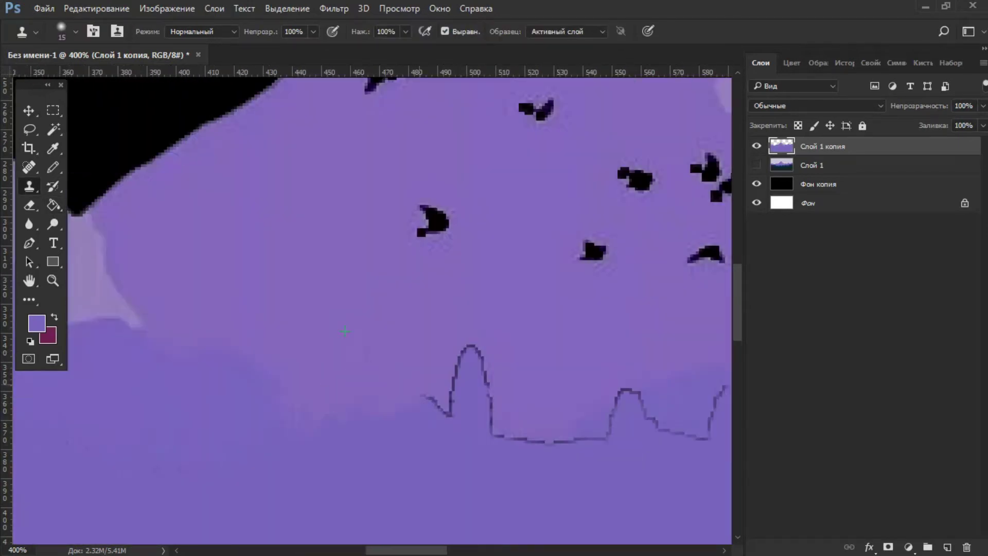
scroll(405, 407, "right", 4)
scroll(405, 406, "right", 4)
scroll(221, 308, "right", 6)
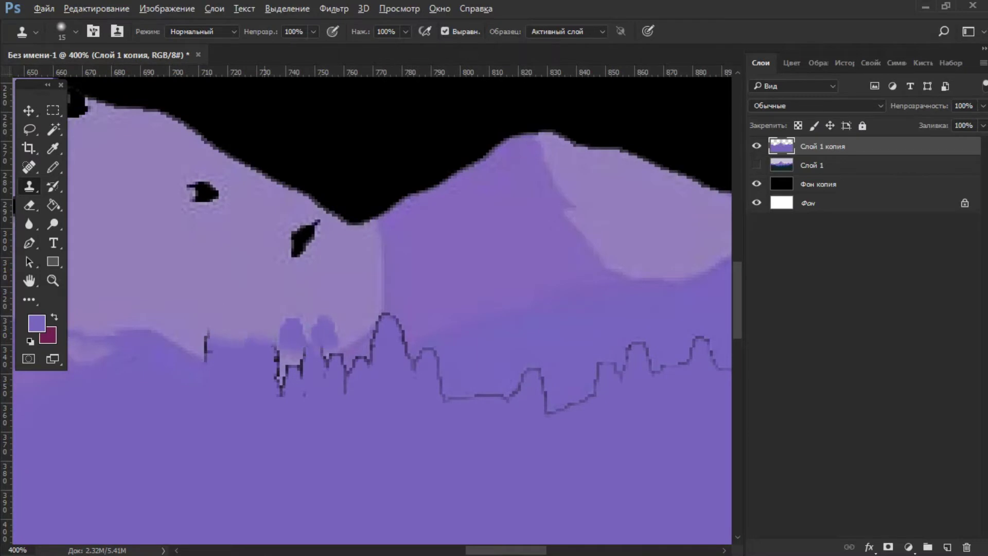
scroll(364, 299, "right", 4)
scroll(363, 299, "right", 3)
scroll(485, 335, "right", 4)
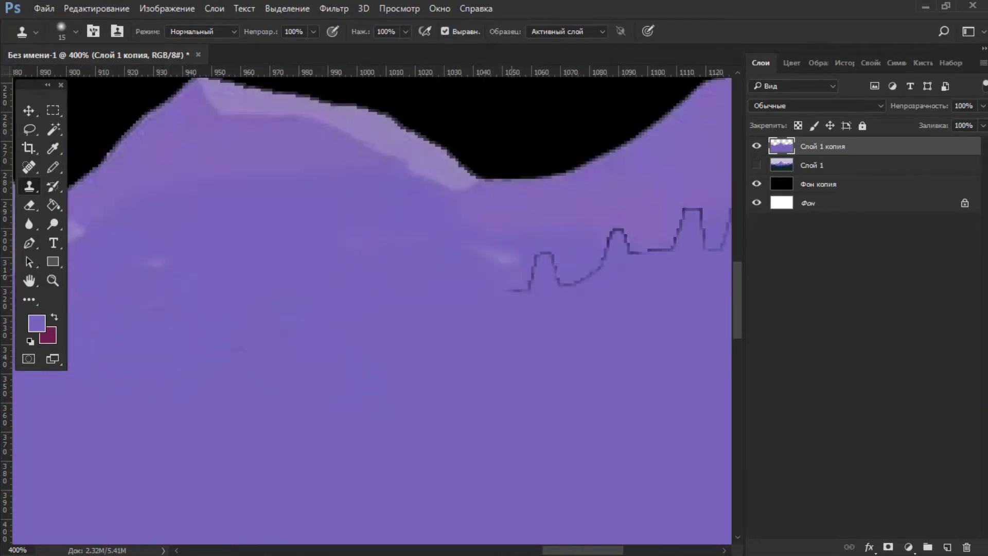
scroll(379, 201, "right", 6)
scroll(379, 217, "left", 15)
scroll(353, 392, "up", 2)
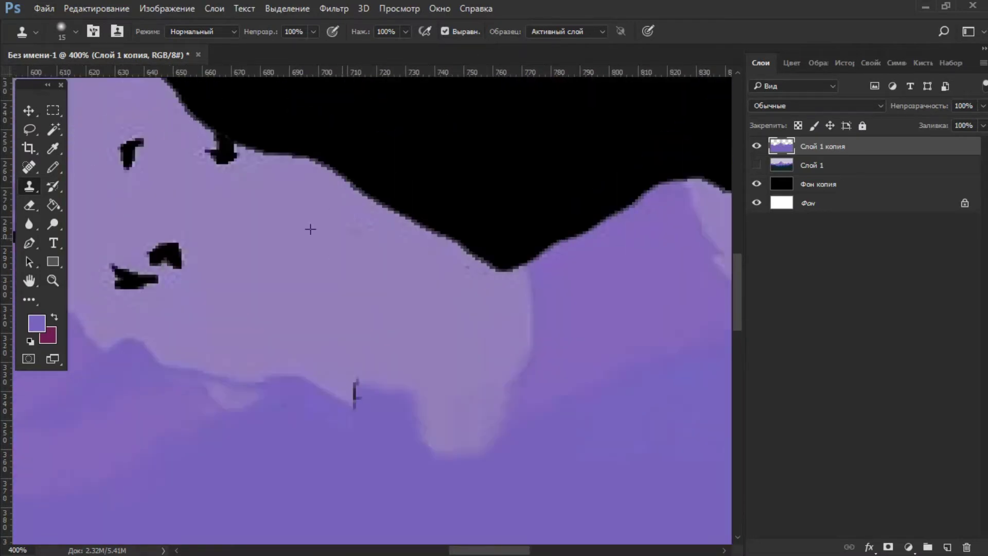
scroll(353, 393, "up", 2)
scroll(353, 435, "left", 5)
scroll(458, 306, "down", 2, "alt")
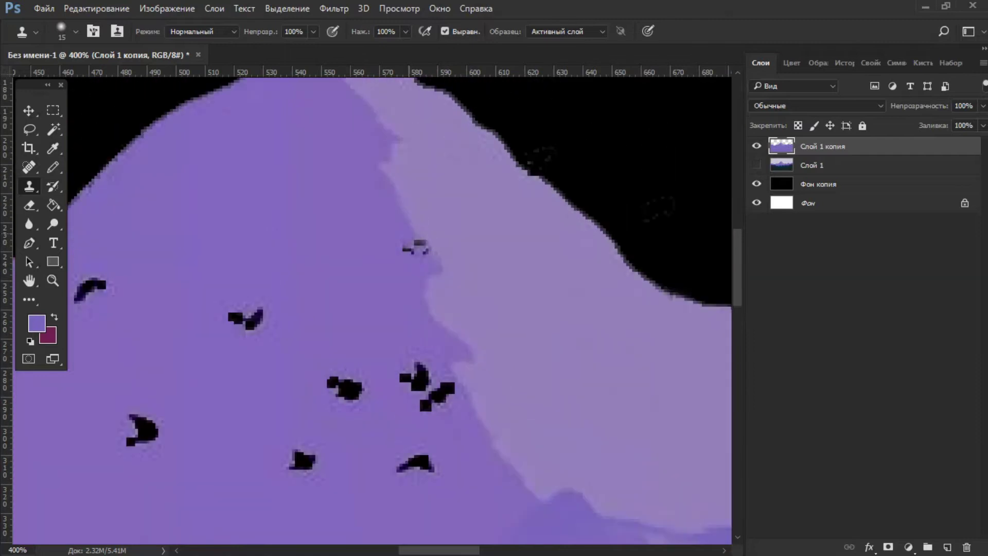
scroll(458, 306, "down", 2, "alt")
scroll(458, 307, "down", 2, "alt")
Step: Hide the Фон копия and Фон background layers to show the ridge over transparency
left_click(756, 183)
key("ctrl+minus")
left_click(756, 203)
Step: Move the b1 mountain strip into the left half of the wide canvas
key("m")
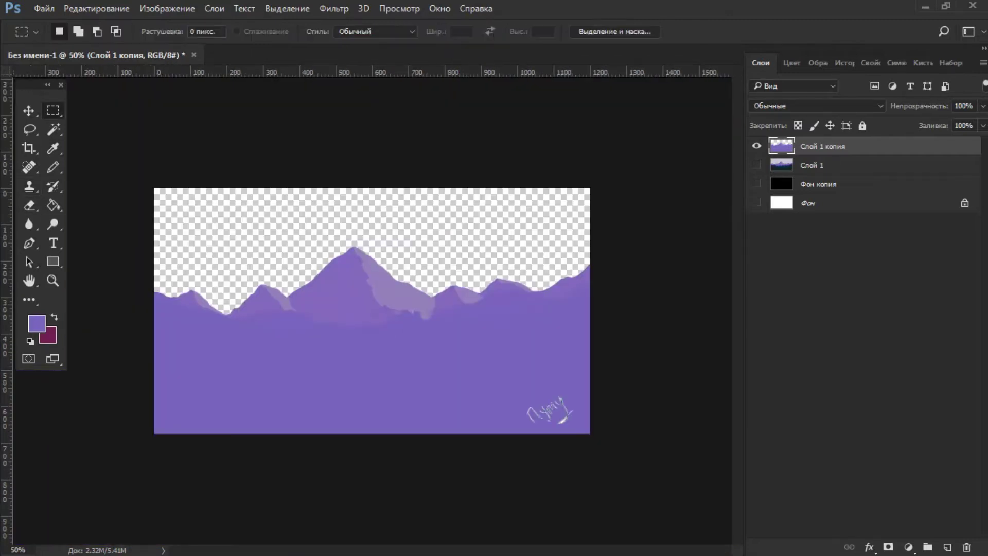
key("v")
left_click_drag(289, 268, 144, 267)
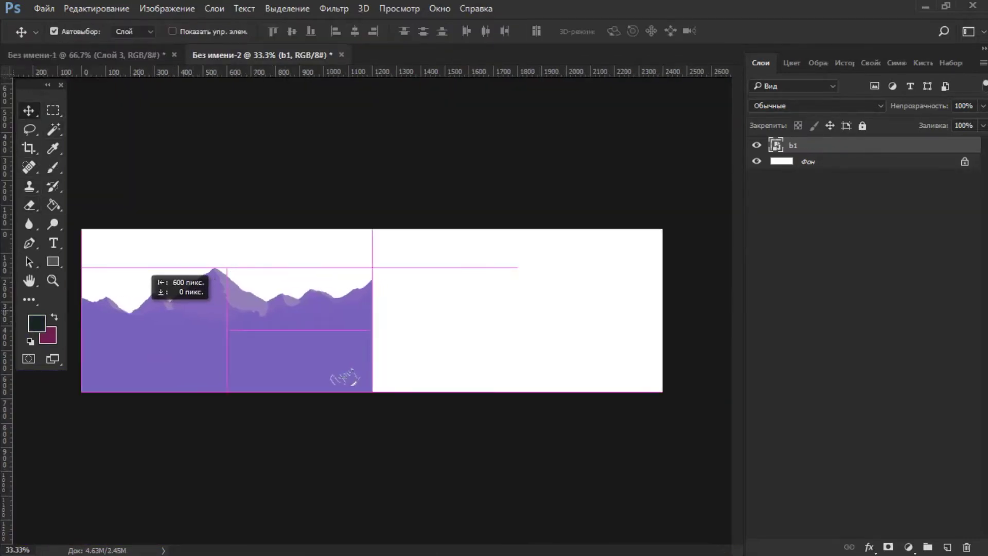
key("ctrl+t")
key("Escape")
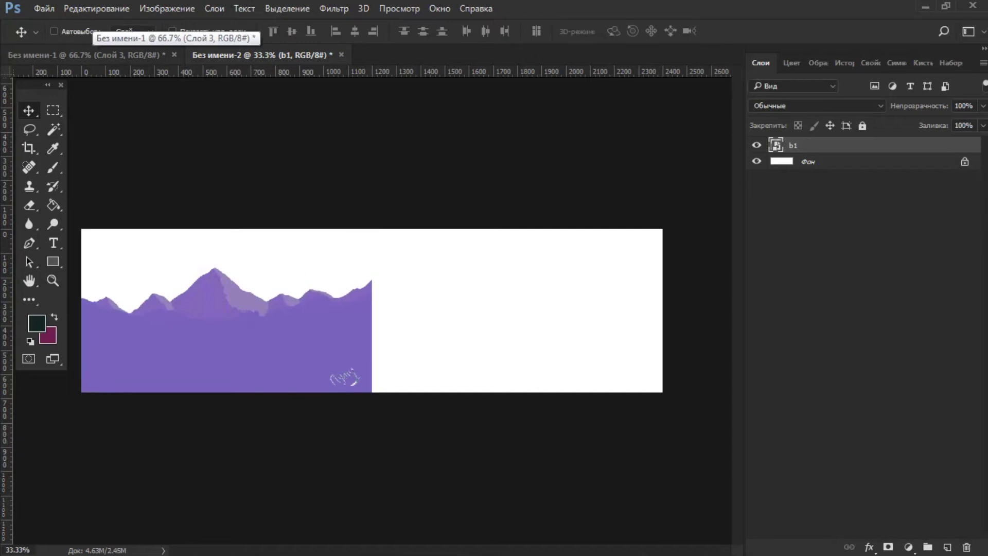
Step: Duplicate b1, flip the copy horizontally at -100% width, and move it to the right half
key("ctrl+j")
key("ctrl+t")
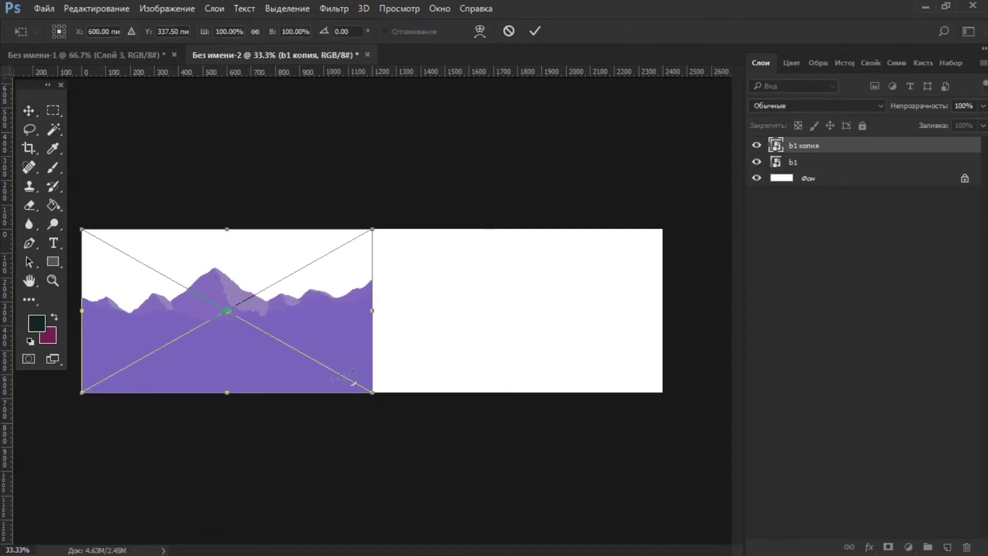
key("Escape")
key("ctrl+t")
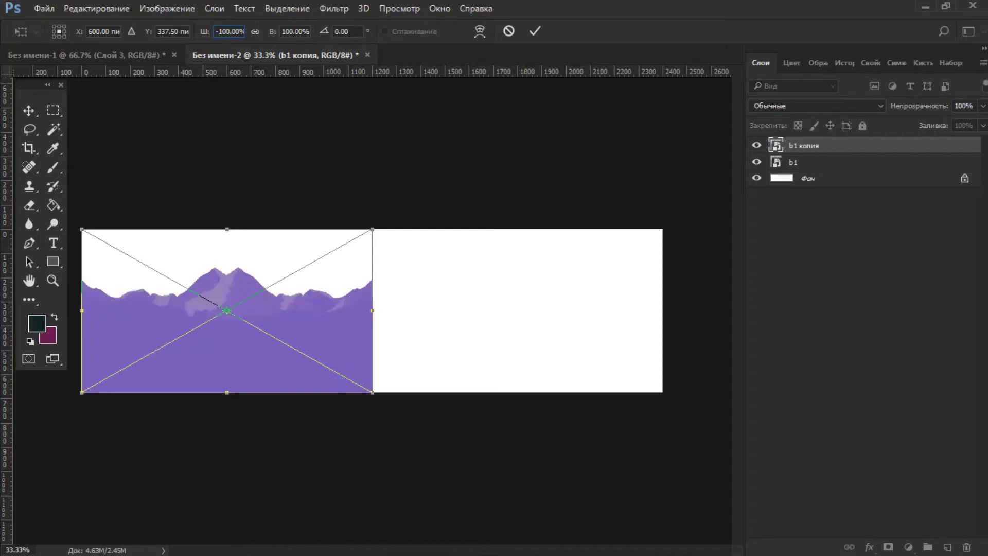
key("Return")
left_click_drag(268, 322, 559, 322)
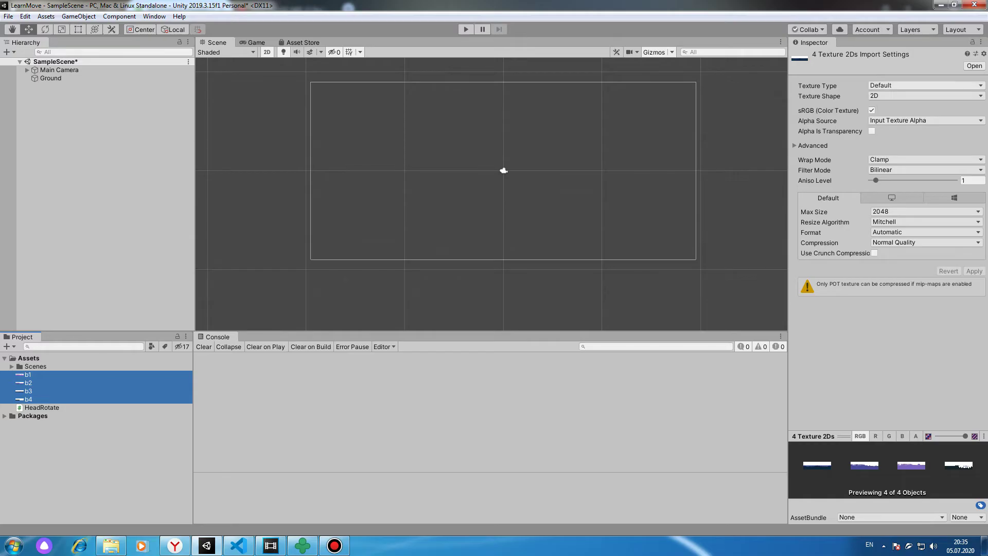
Step: Set b1–b4 to Sprite (2D and UI), Full Rect mesh and Repeat wrap, then clear the Console
left_click(924, 85)
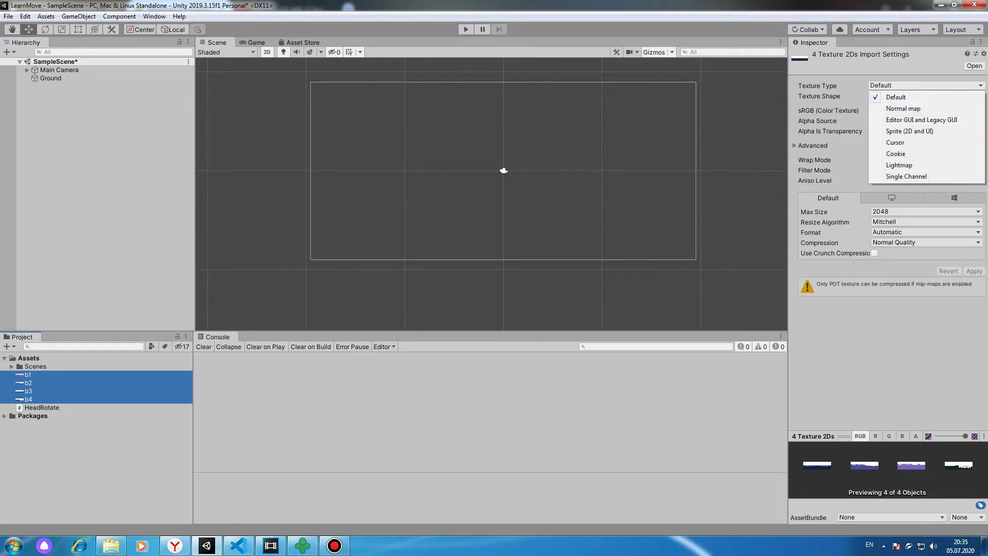
left_click(910, 131)
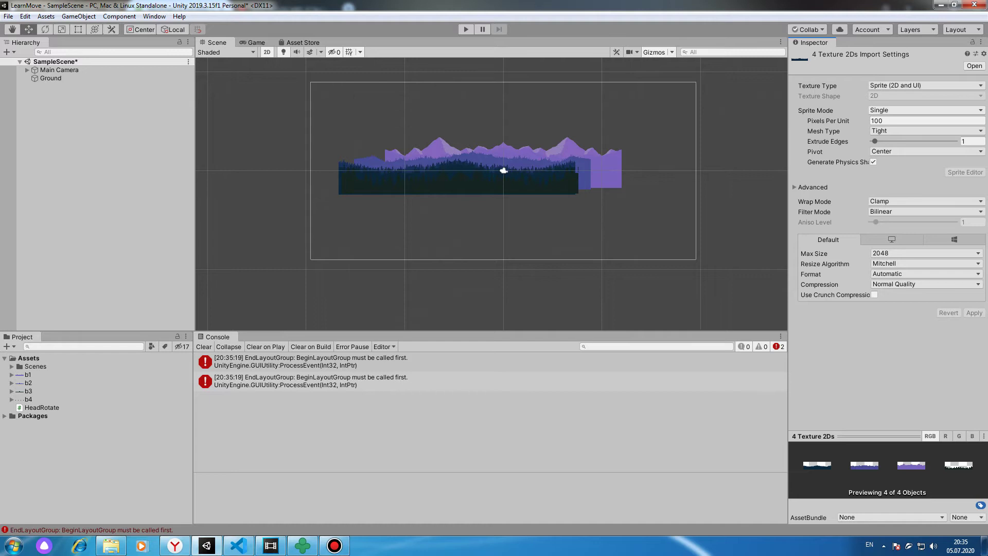
left_click(926, 130)
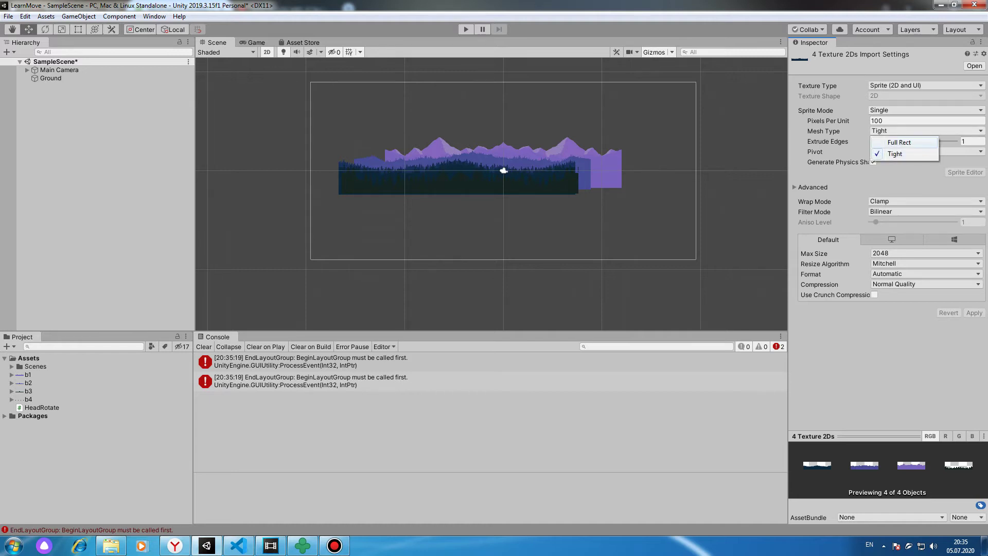
left_click(899, 142)
left_click(925, 201)
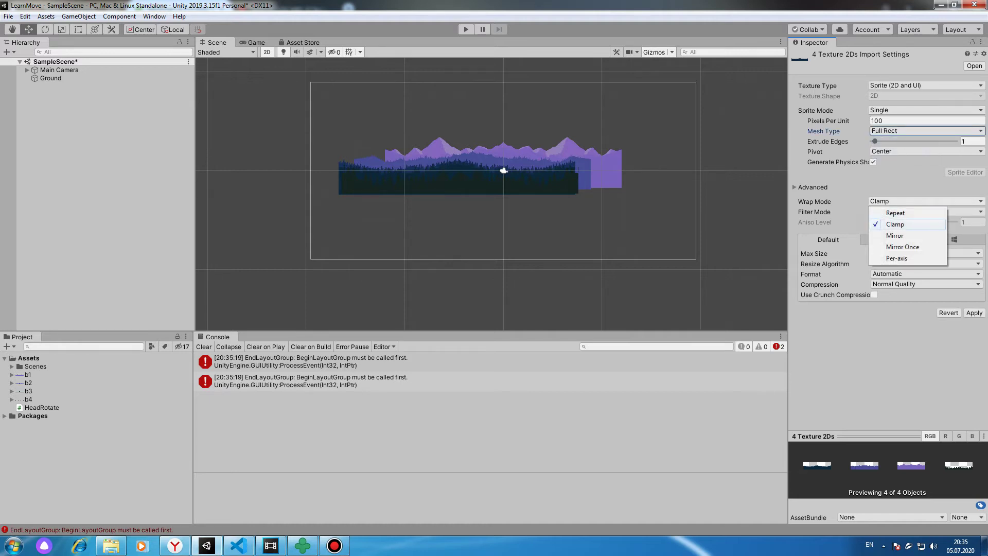
left_click(895, 213)
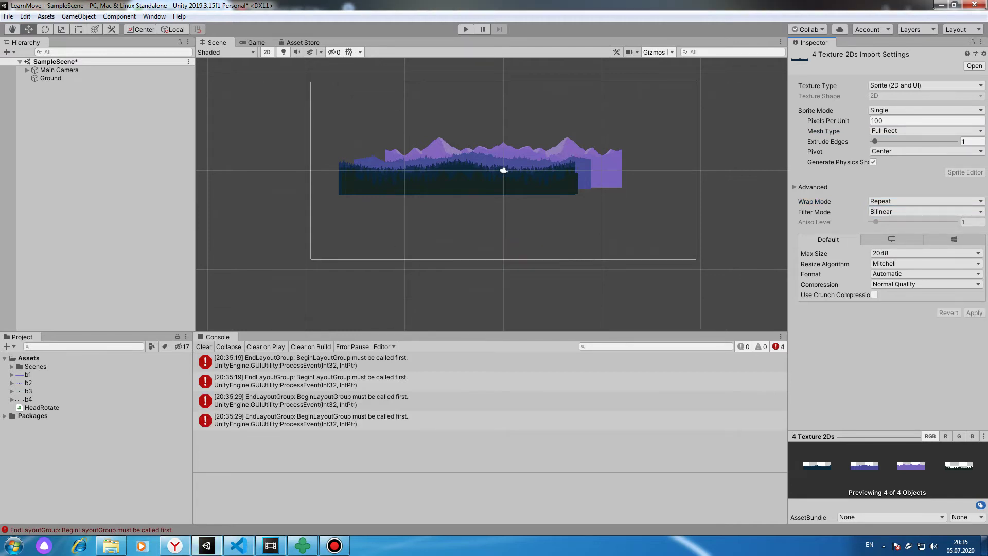
left_click(204, 346)
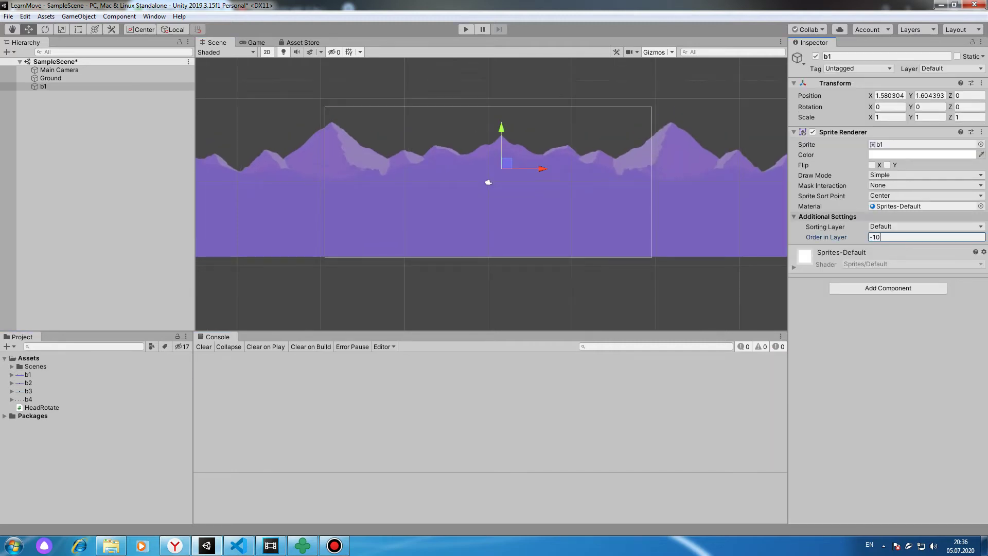
Step: Drag the b2, b3 and b4 background sprites into the Scene view
left_click(29, 383)
left_click_drag(28, 383, 489, 182)
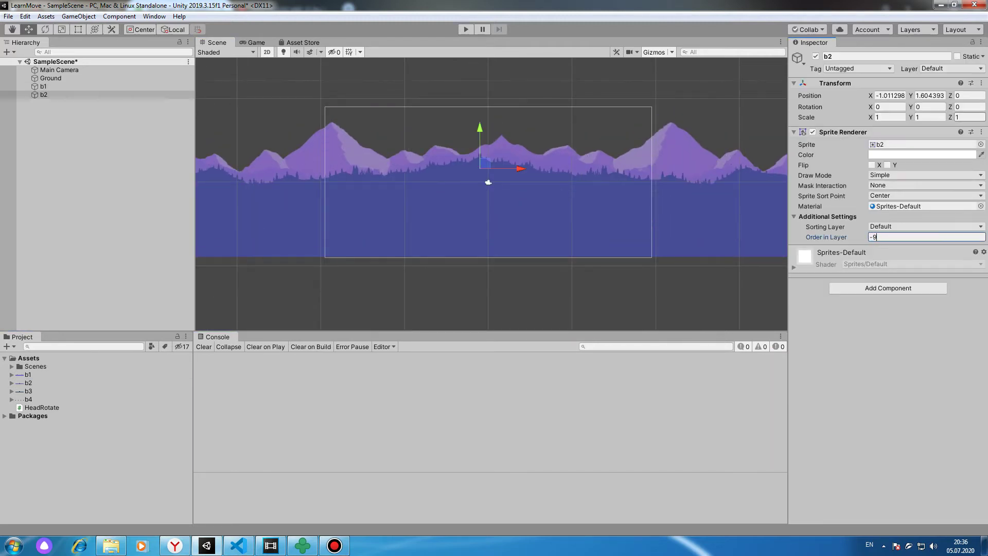
left_click(29, 391)
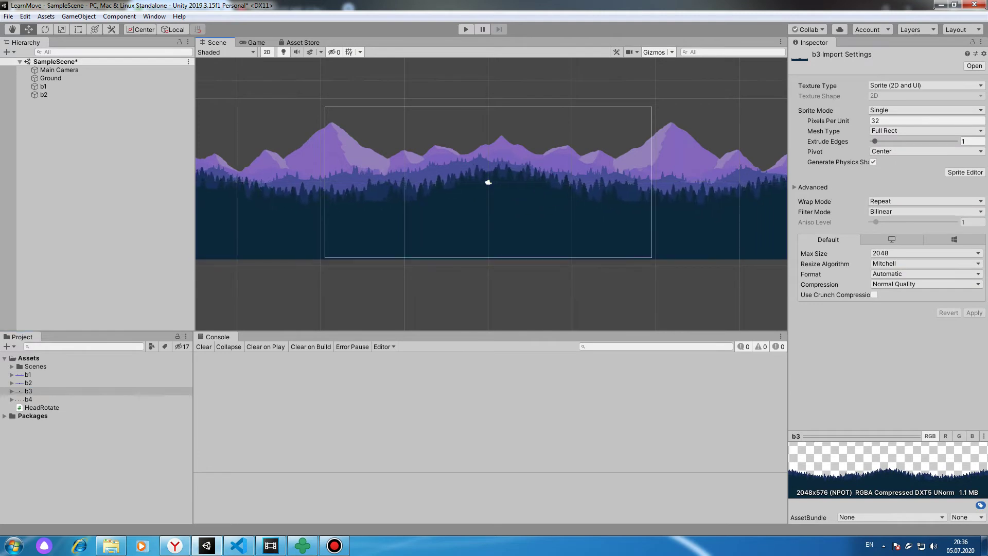
left_click_drag(28, 391, 505, 169)
left_click(29, 399)
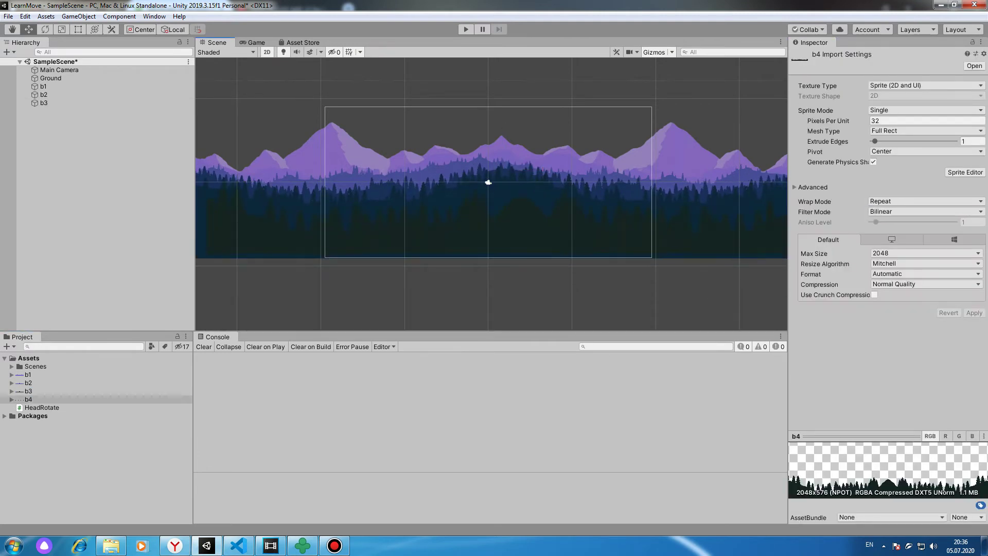
left_click_drag(28, 400, 520, 170)
Step: Give b4 a negative Order in Layer, then delete SimpleMove's unused using lines
left_click(926, 237)
type("-")
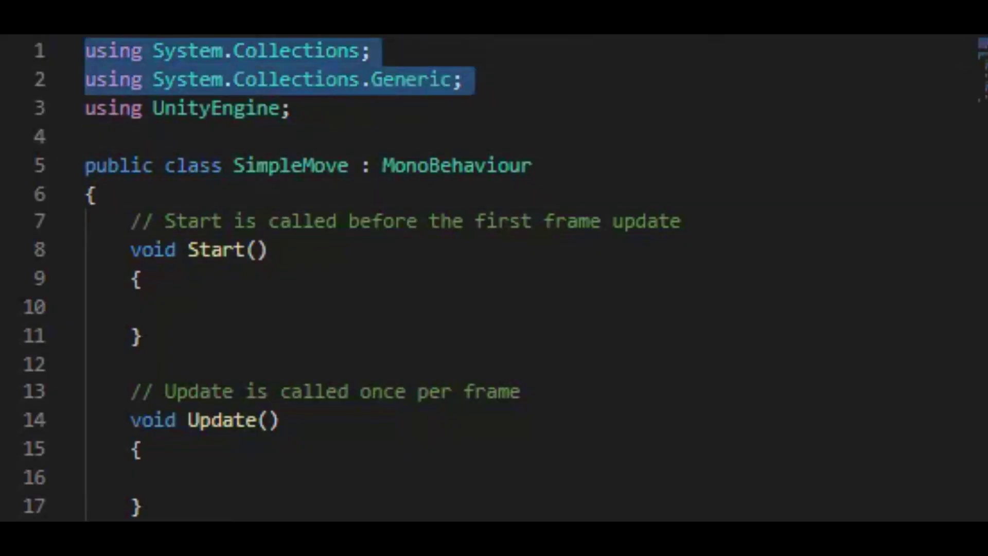
key("Delete")
left_click(142, 278)
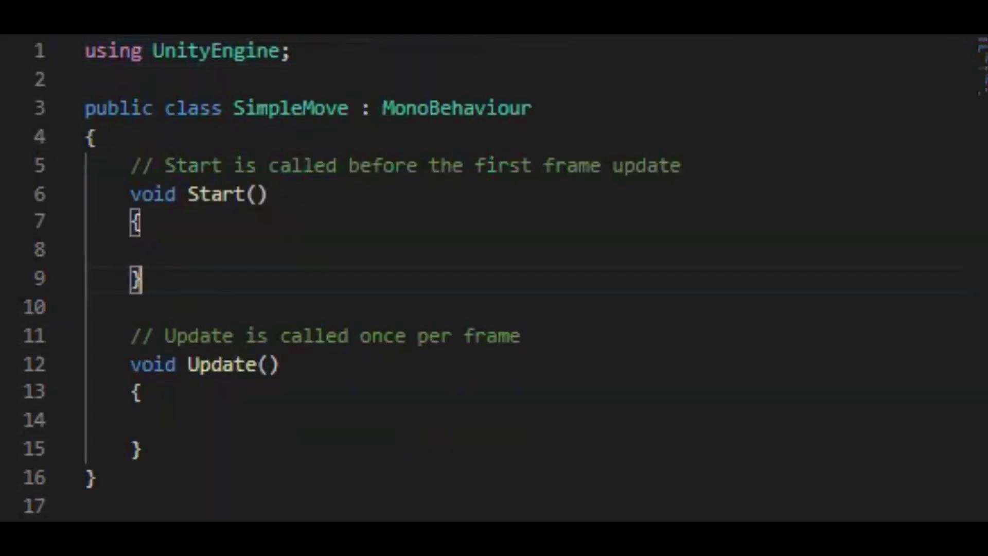
Step: Remove Start(), add float speed = 3.0f, and begin a transform.Translate(new Vector2…) call in Update
left_click(96, 136, "shift")
key("Delete")
type("float speed = 3.0f;")
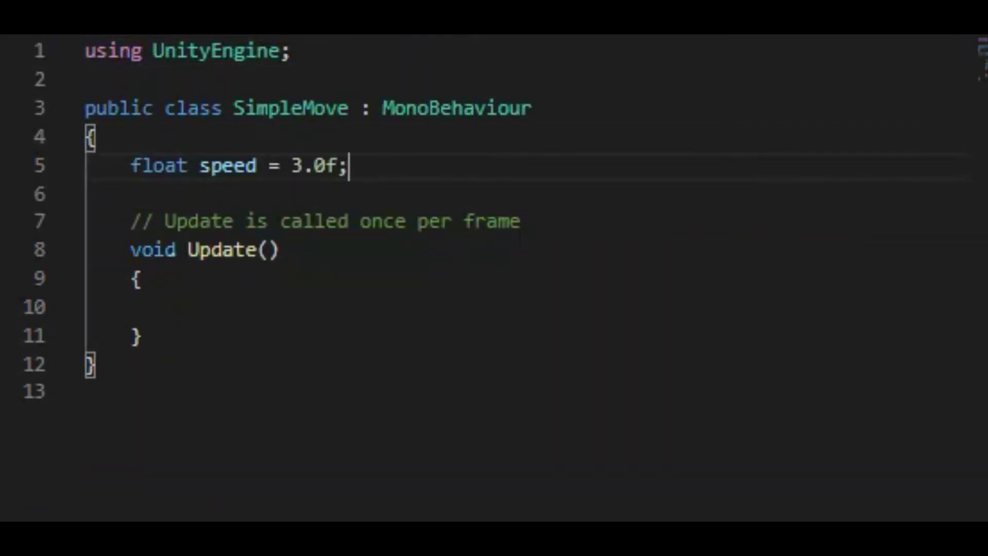
left_click(177, 307)
type("transform.Translate ( ")
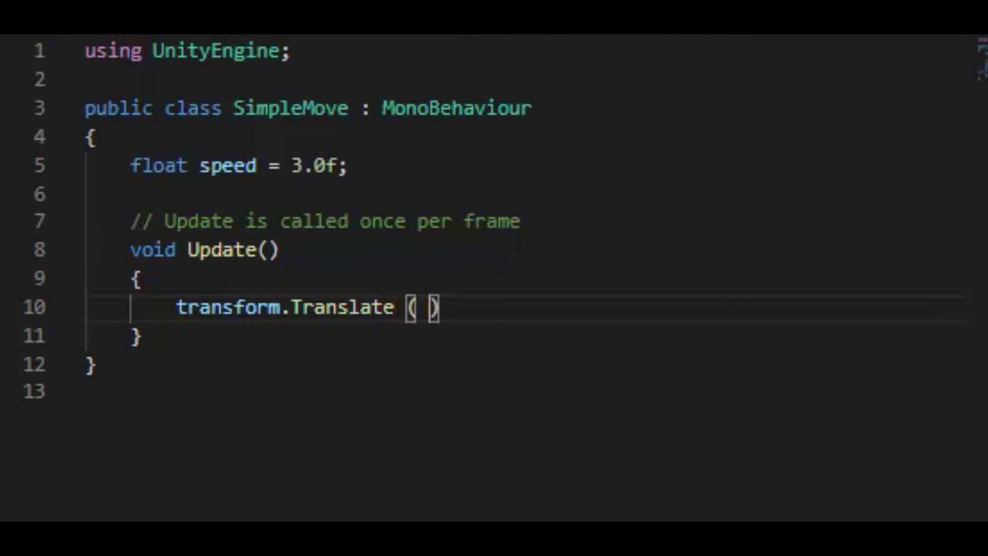
type("new Vector2")
Step: Wrap the Translate call in an if (Input.GetAxis("Horizontal") != 0f) block
key("Return")
key("Up")
key("Tab")
key("Tab")
type("if (Input.GetAxis(\"Horizontal")
key("Right")
key("Right")
type("!")
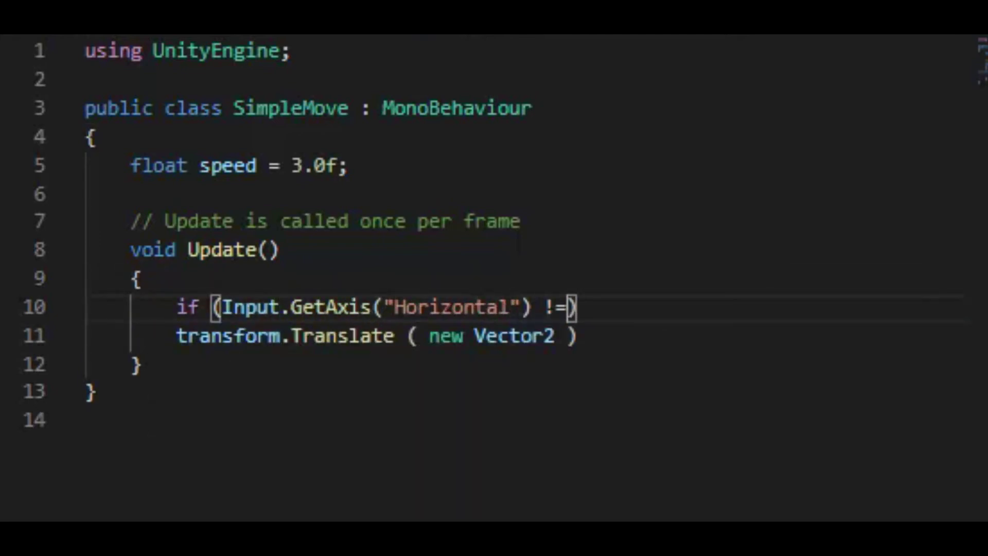
type("= 0f")
key("End")
key("Return")
type("{")
key("Return")
Step: Fill in Vector2 arguments: Input.GetAxis("Horizontal") * Time.deltaTime * speed, 0f
left_click(602, 364)
type("()")
key("End")
type(";Inp.GetAx")
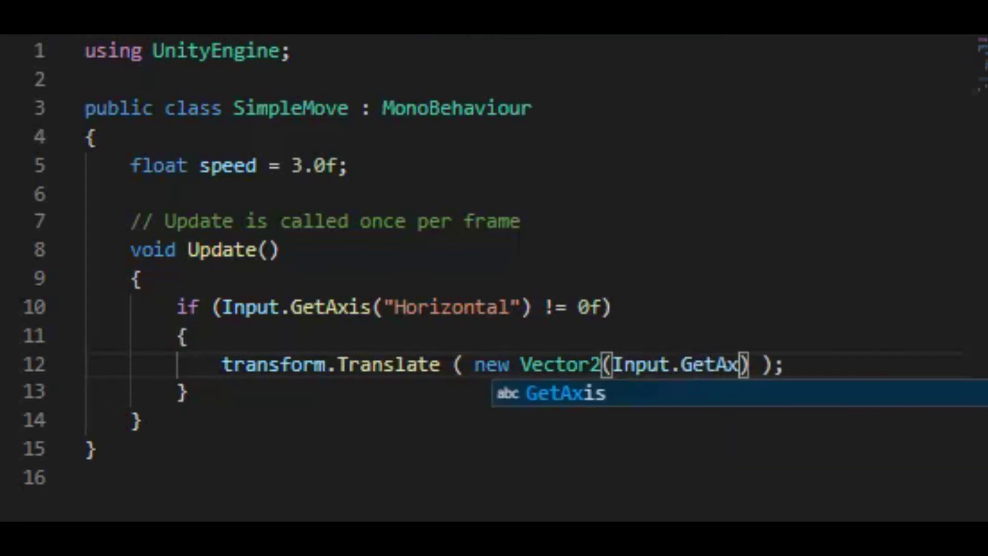
type("is(\"Horizontal\") * ")
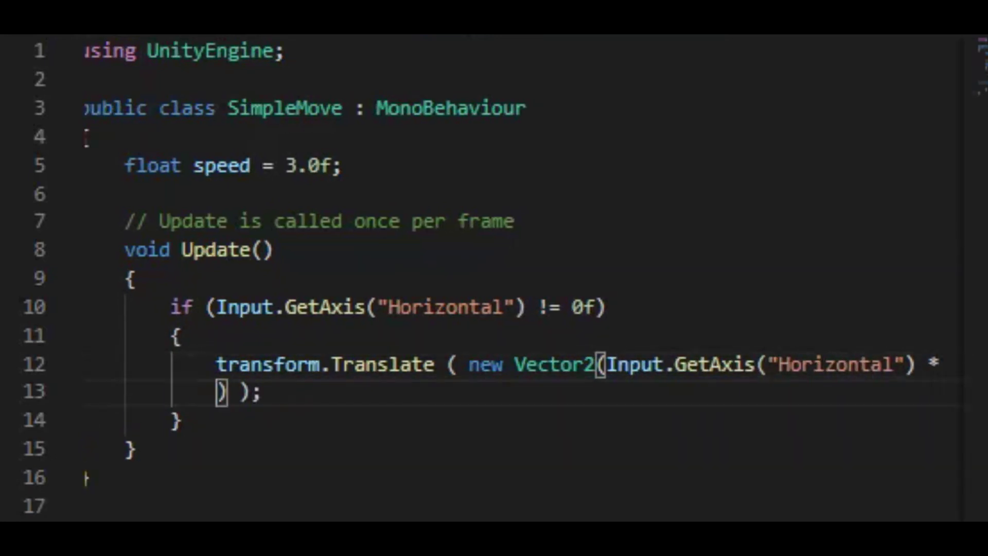
type("Time.deltaTime * speed")
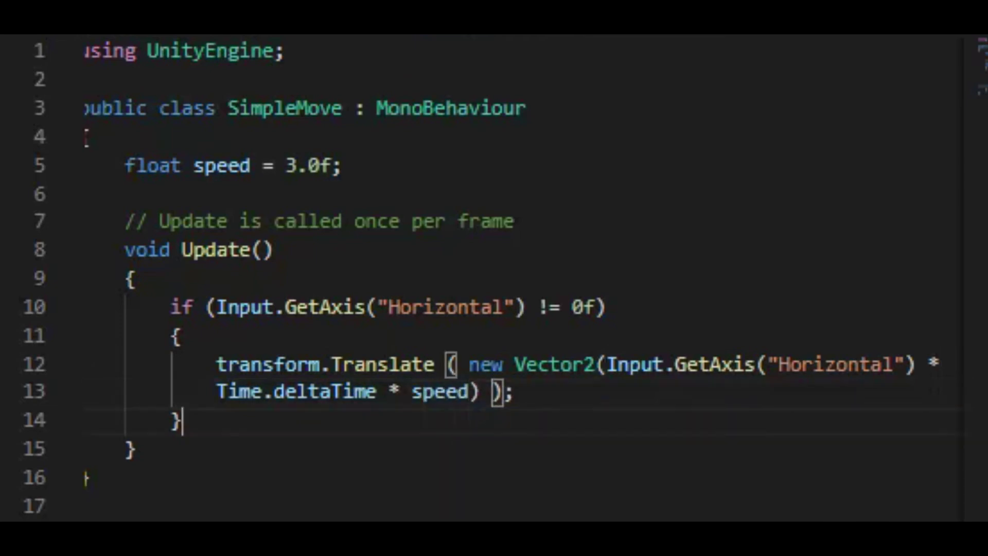
type(", 0f")
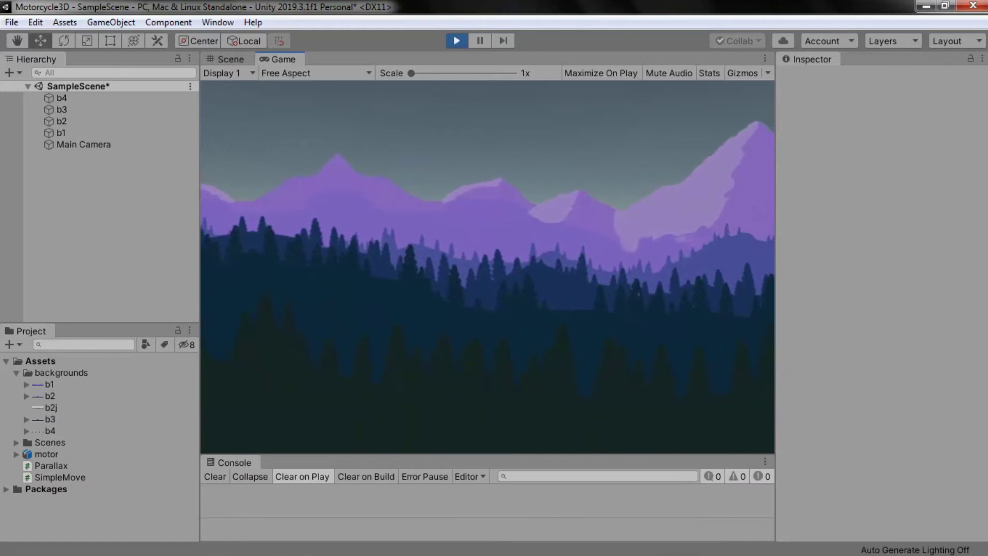
Step: Stop the play-mode test and select background layers b1 through b4 in the Hierarchy
key("ctrl+p")
key("ctrl+1")
left_click(60, 133)
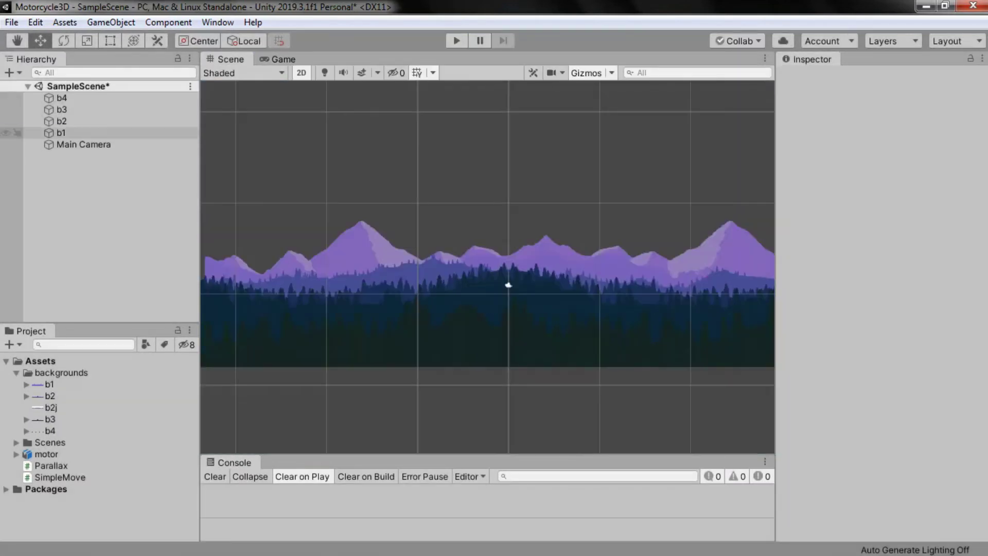
left_click(61, 98, "shift")
right_click(52, 384)
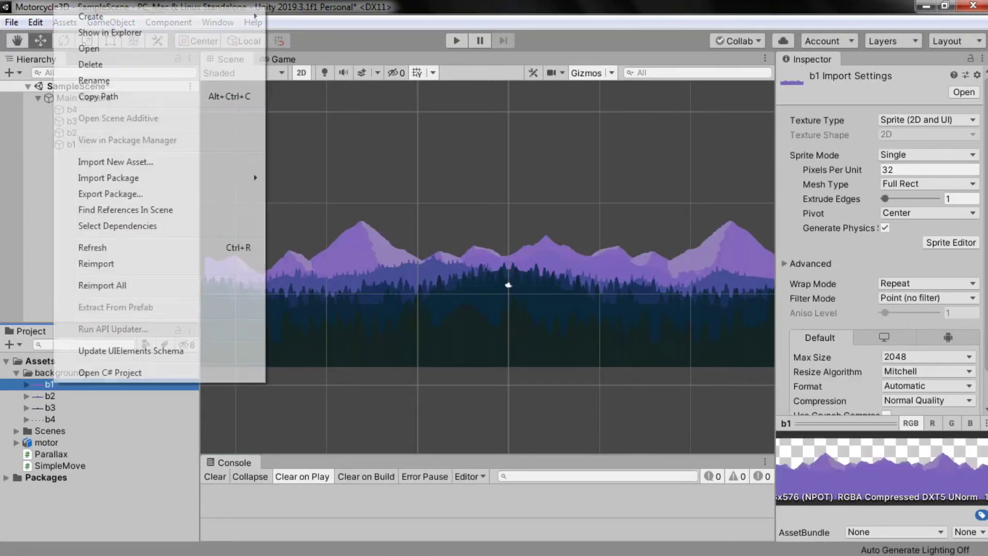
mouse_move(154, 16)
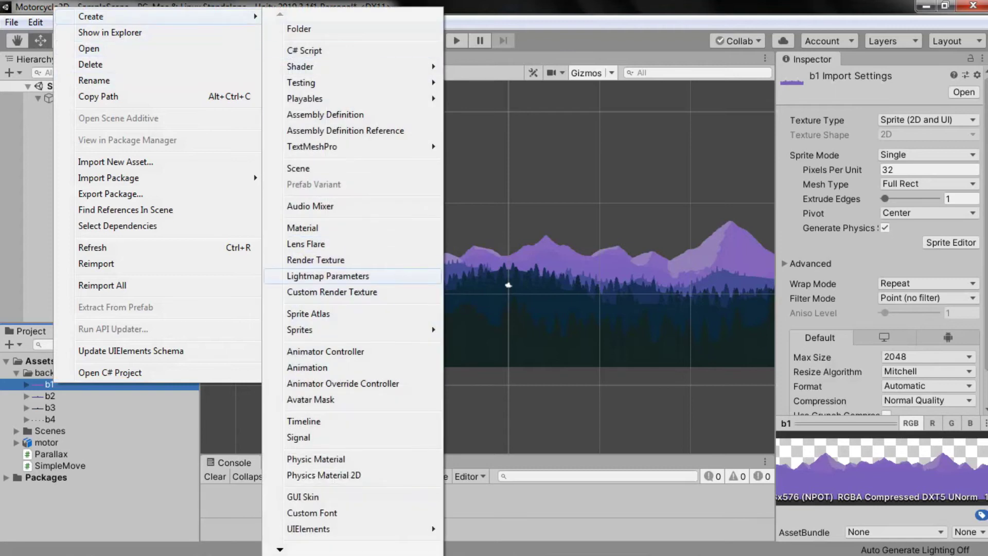
Step: Create a material named b1 with the Unlit/Transparent shader and the b1 texture assigned
left_click(308, 228)
type("b1")
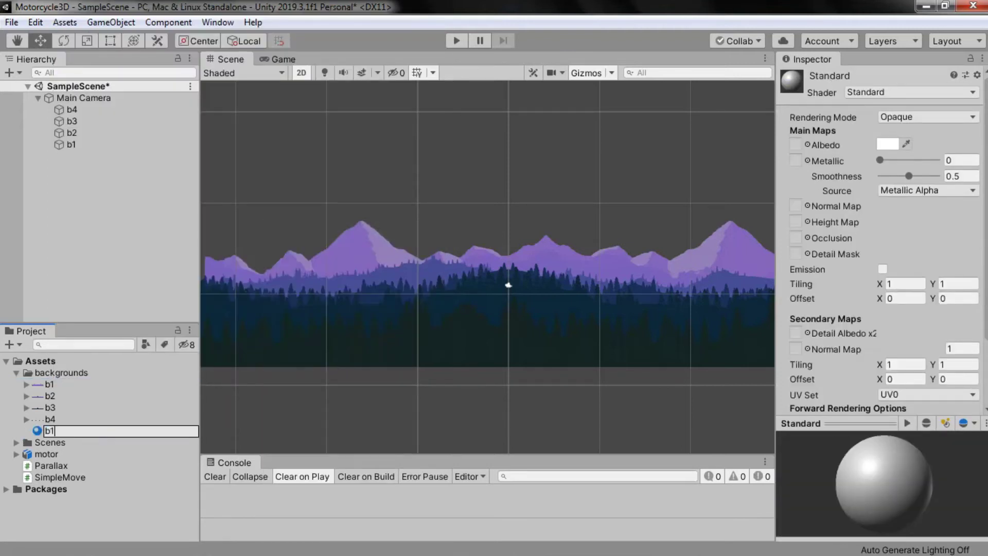
key("Return")
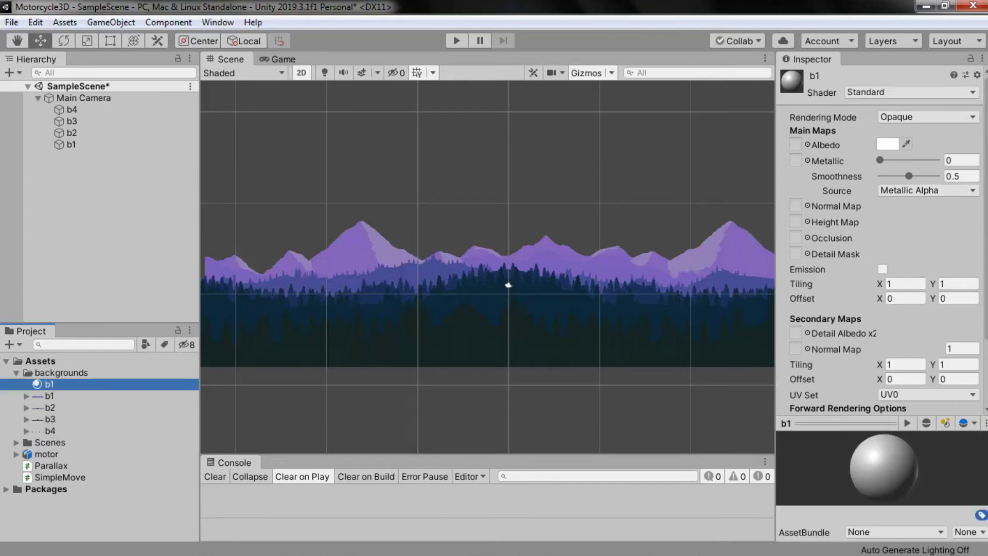
left_click(909, 92)
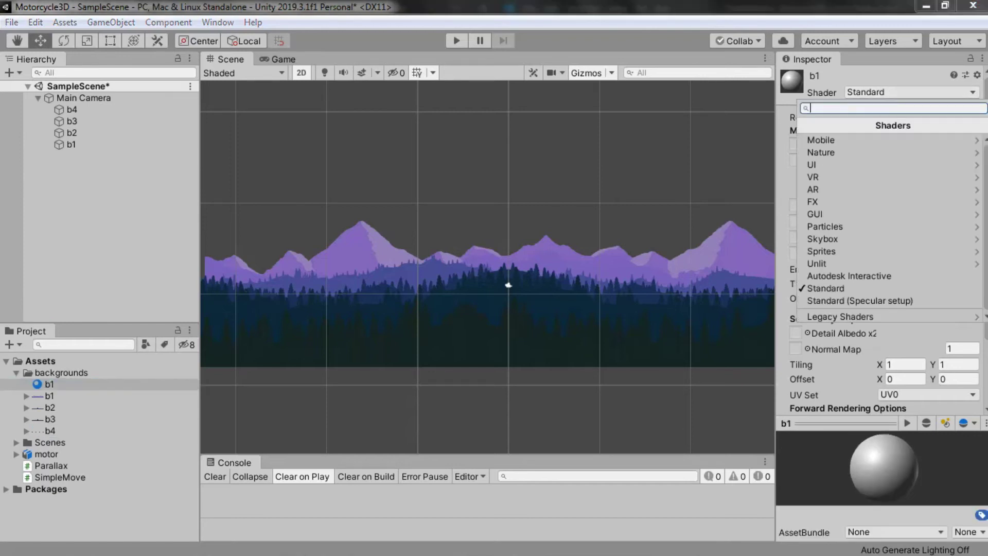
key("Down")
key("Right")
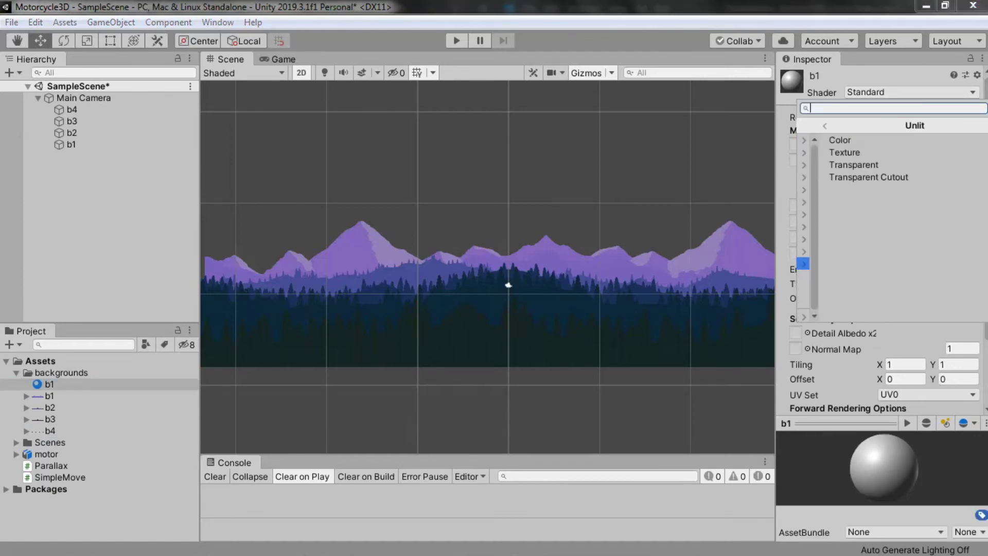
key("Down")
key("Down")
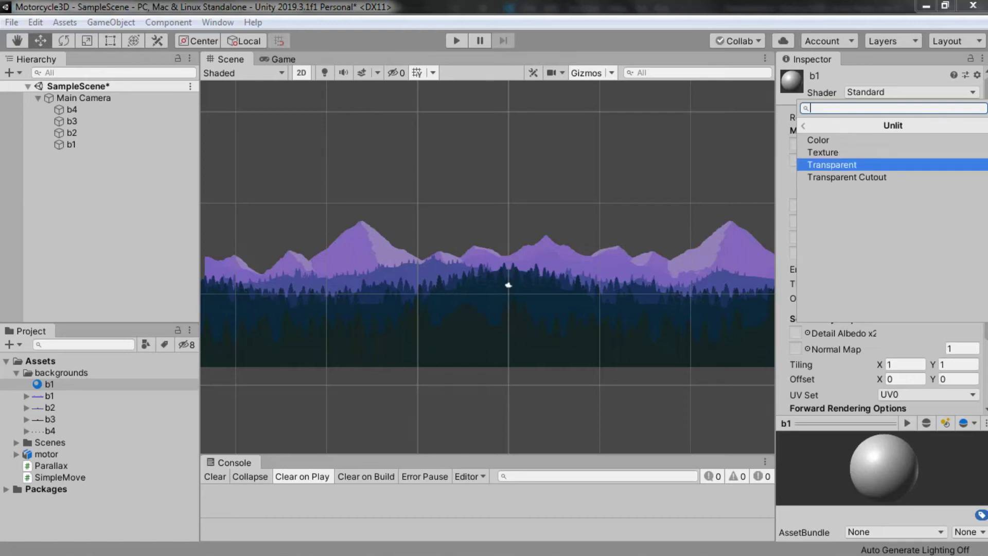
key("Return")
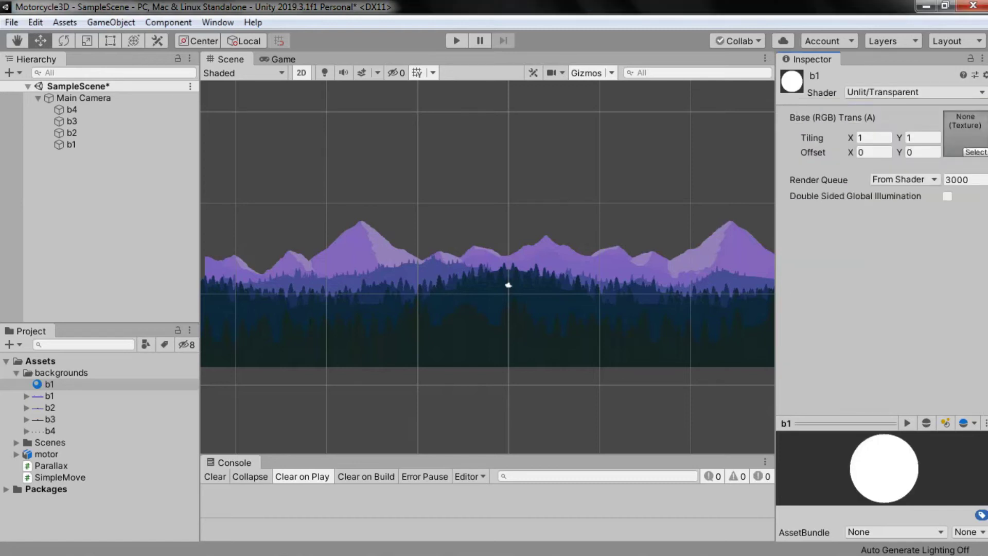
left_click_drag(49, 395, 965, 133)
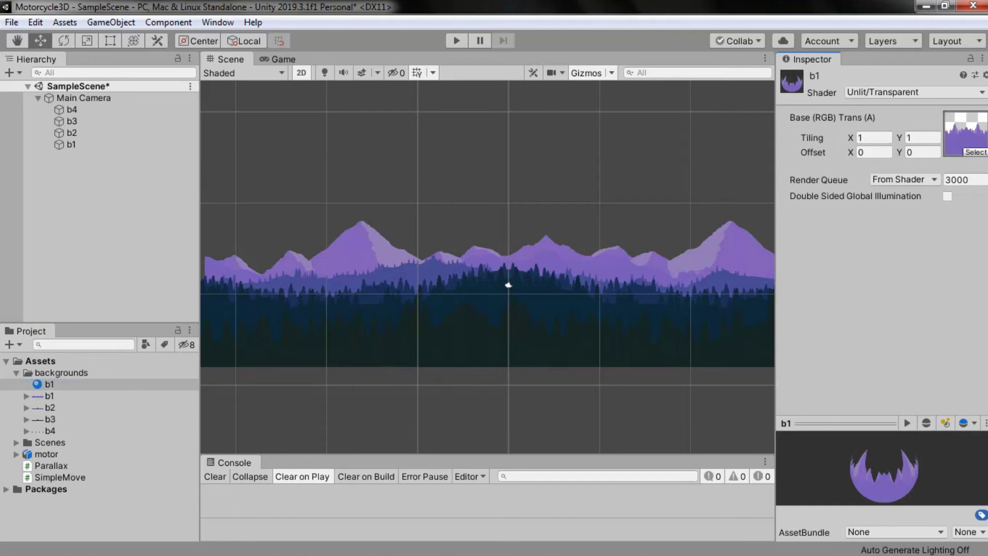
Step: Enter -0.56, review the b3 and b2 material settings, and select the b1 object
type("-0.56")
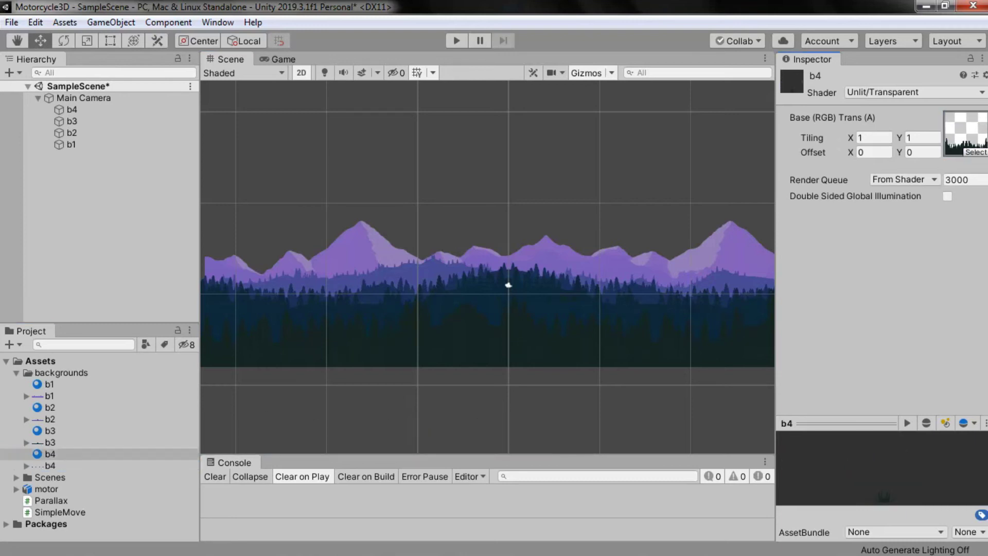
left_click(50, 442)
left_click(50, 430)
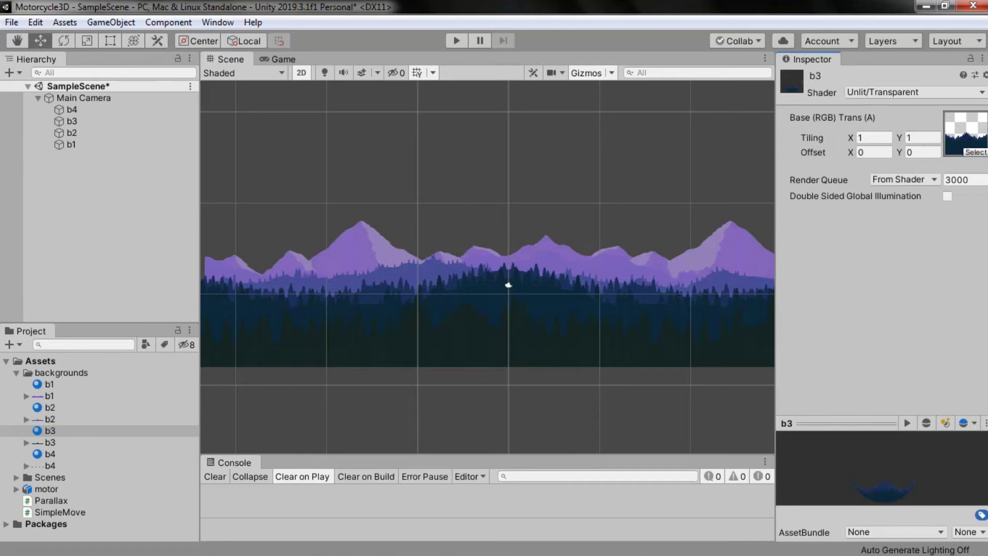
left_click(50, 407)
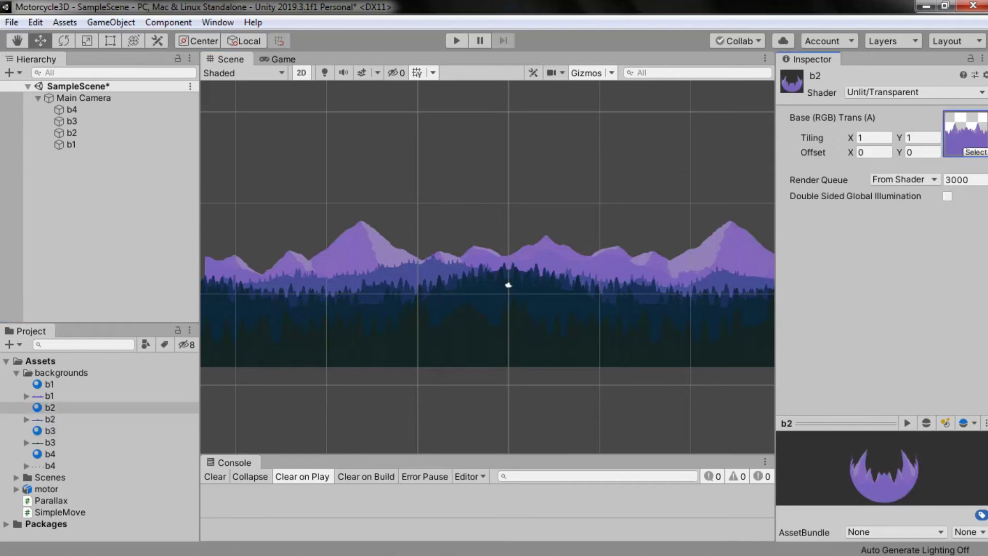
left_click(50, 384)
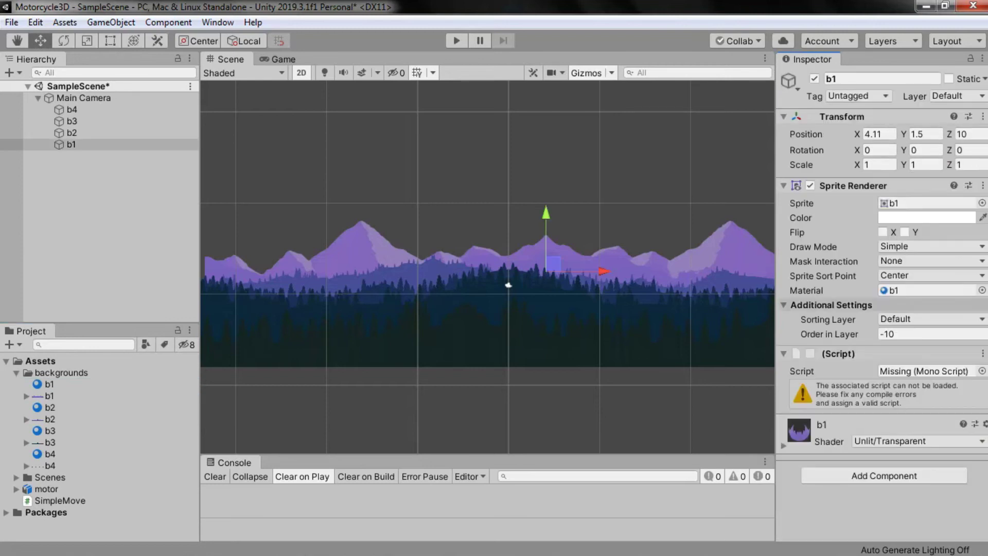
left_click(71, 145)
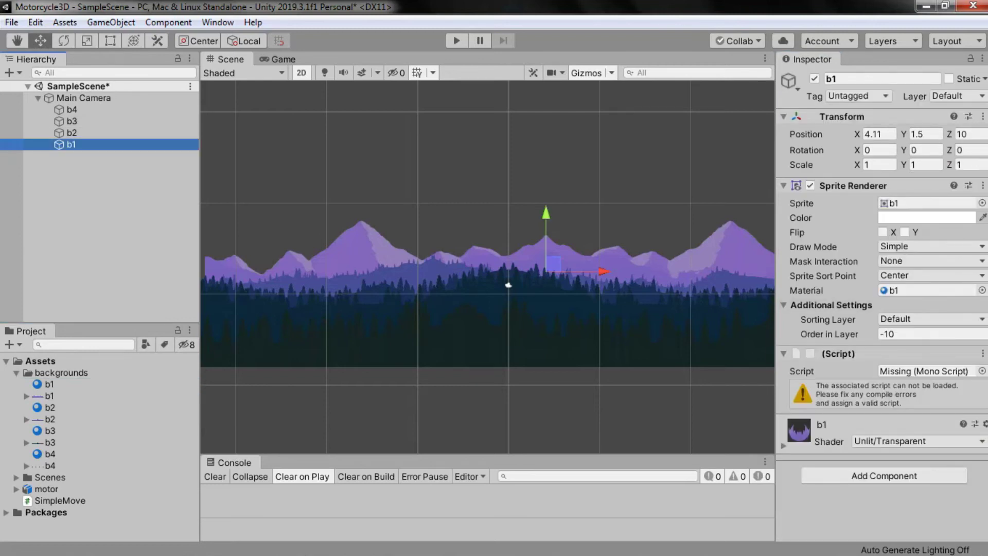
left_click(71, 133)
left_click(72, 121)
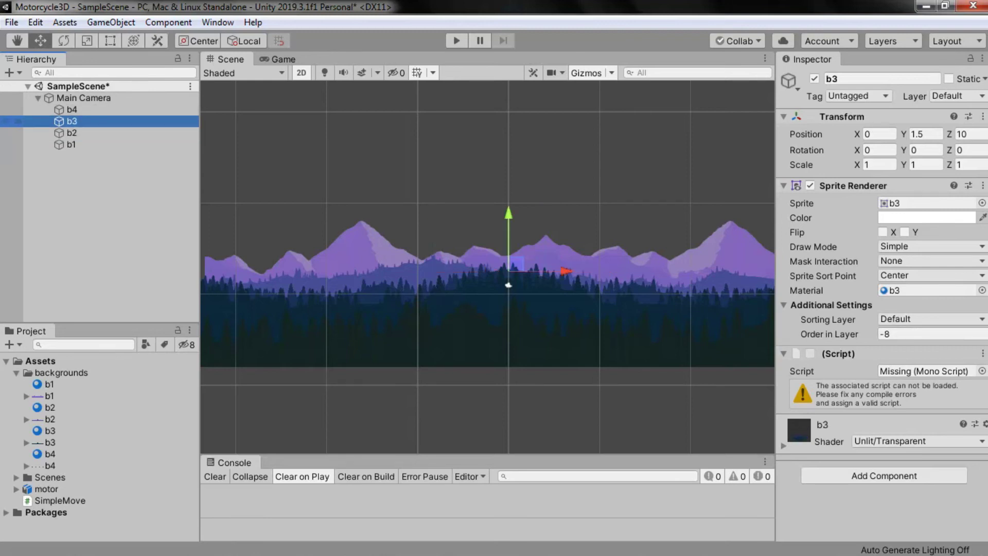
left_click(72, 109)
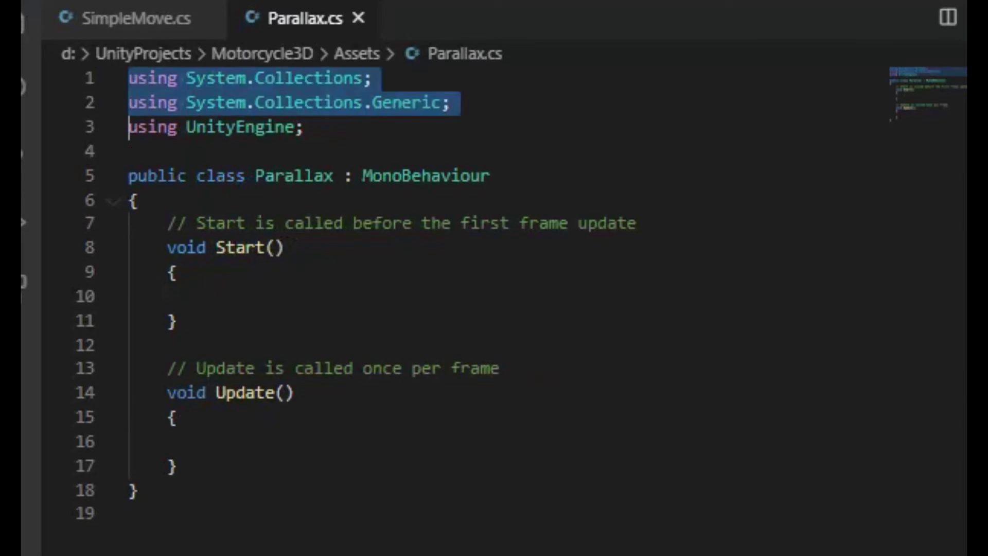
Step: Remove unused usings, add a Transform target field, and set target = transform.root in Start()
key("Delete")
key("Return")
key("Return")
key("Return")
key("Up")
type("Transform target;")
left_click(206, 302)
type("target = transform.root;")
Step: Add Material and Vector2 offset = Vector2.zero fields, and get the SpriteRenderer in Start()
left_click(166, 190)
key("Return")
type("Material mat;")
key("Return")
key("Return")
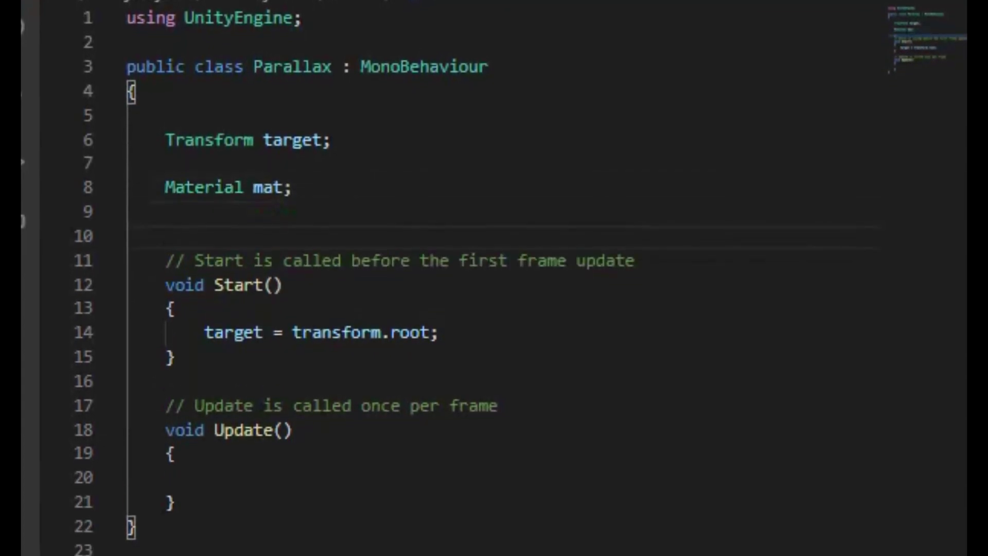
type("Vector2 offset = Vector2.zero;")
left_click(443, 313)
key("Return")
type("material = GetComponent<SpriteRenderer>();")
Step: In Update(), set offset = new Vector2(target.position.x/100f, 0f)
left_click(293, 407)
key("Down")
key("Down")
type("offset = target.po")
key("BackSpace")
key("BackSpace")
key("BackSpace")
key("BackSpace")
key("BackSpace")
type("new Vector2 (target.position.x/100f, 0f")
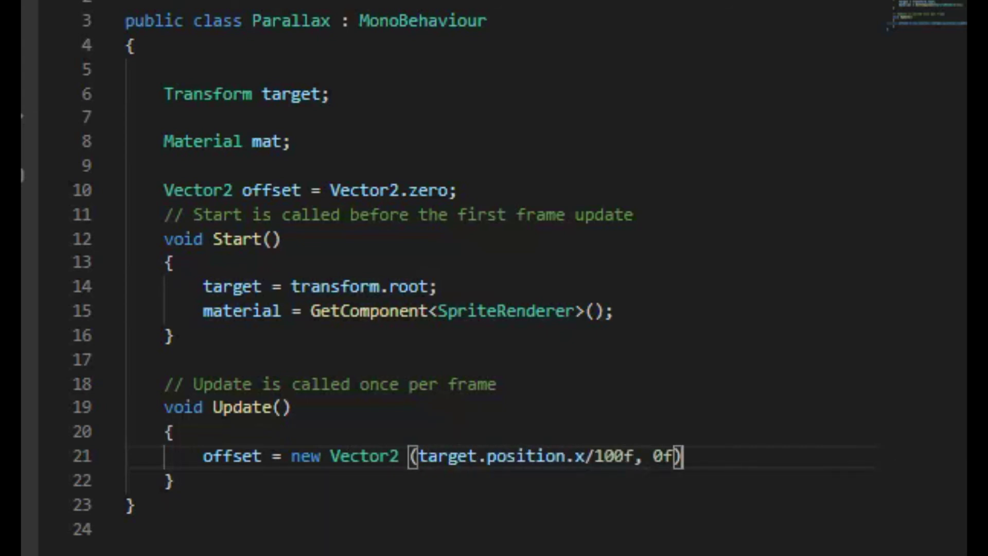
type(");")
key("Return")
Step: Rename the field to material, use SpriteRenderer's .material, and assign mainTextureOffset = offset
type("material")
left_click(282, 141)
type("erial")
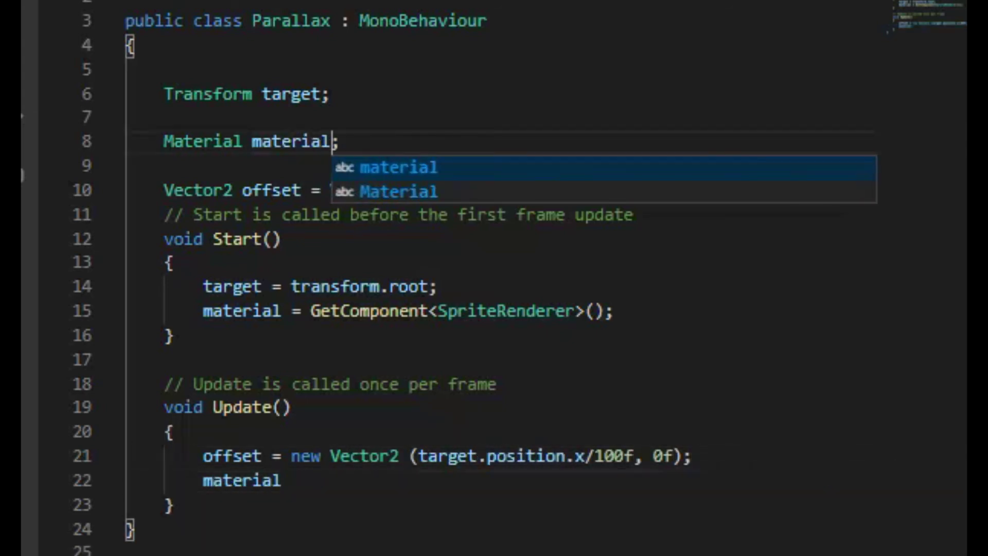
left_click(282, 480)
type(".")
left_click(606, 311)
type(".mater")
key("Tab")
left_click(292, 480)
type("mainTextureOffset =")
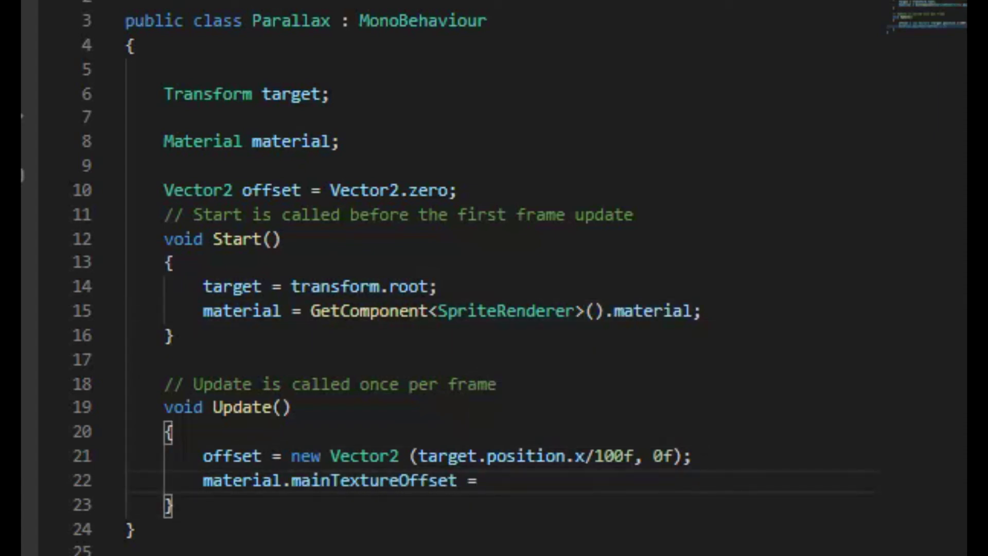
type(" offset;")
Step: Add a [SerializeField] float scale = 1.0f and divide the offset's x by scale
left_click(135, 530)
key("Return")
key("Return")
key("Up")
type("[")
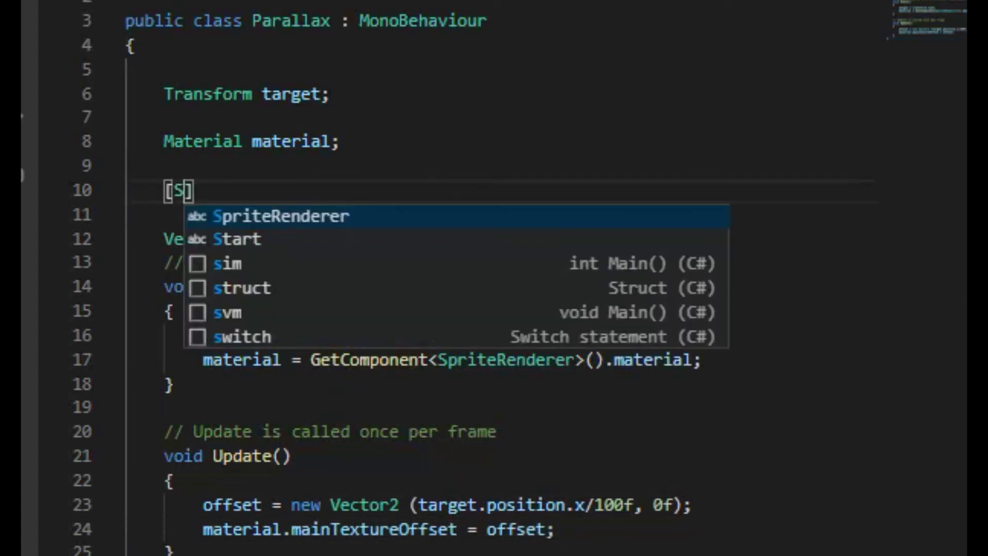
type("ield]")
key("Return")
type("e = 1.0f;")
left_click(632, 529)
type("/scale")
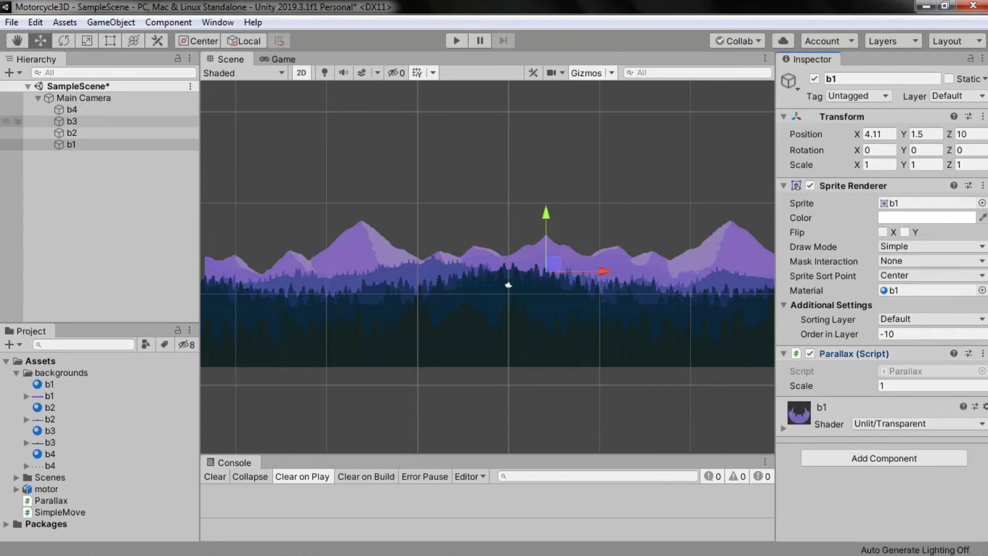
Step: Set layer b2's Parallax Scale to 2, then check b3's Scale value
left_click(72, 133)
left_click(931, 385)
type("2")
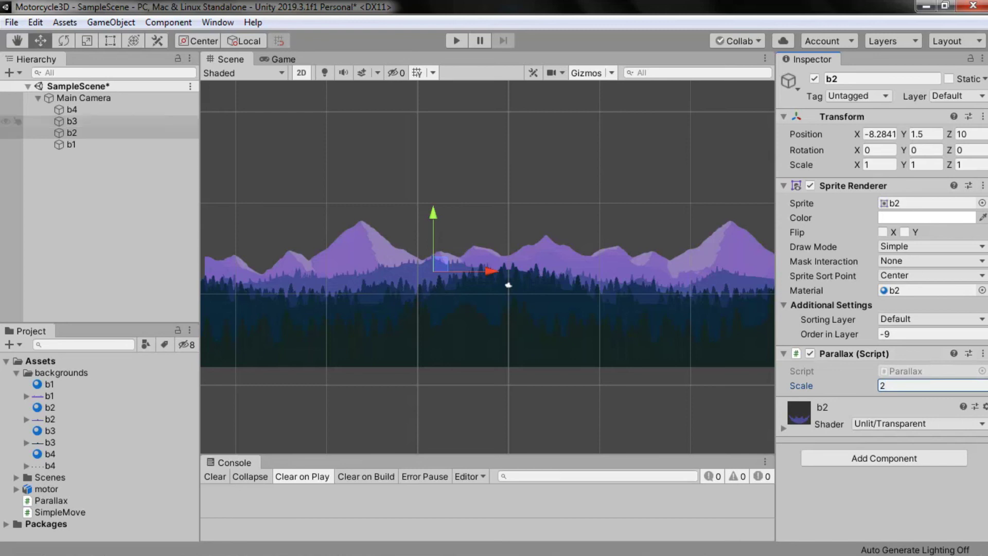
left_click(71, 121)
left_click(931, 385)
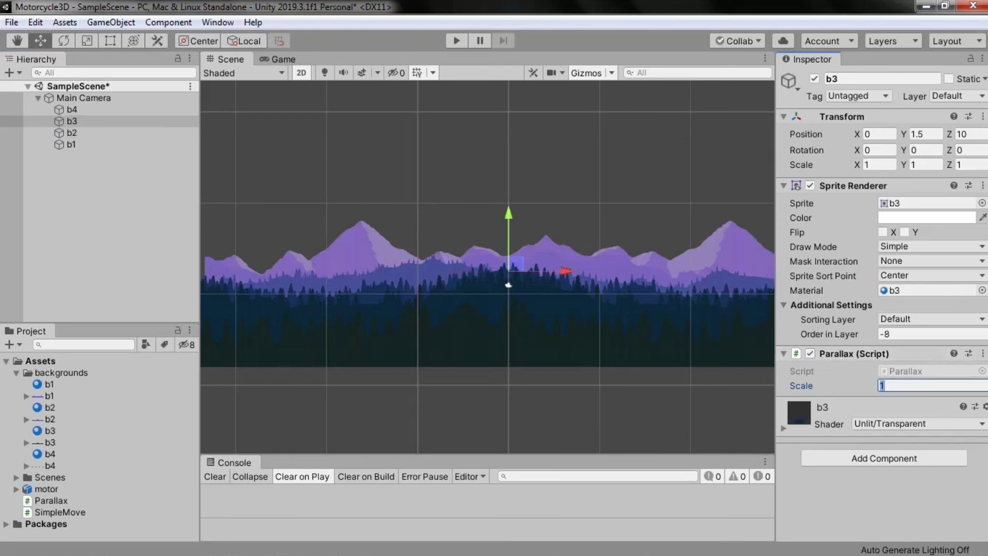
Step: Enable b4's Parallax script, set its Scale to 8, deselect it and enter play mode
left_click(71, 110)
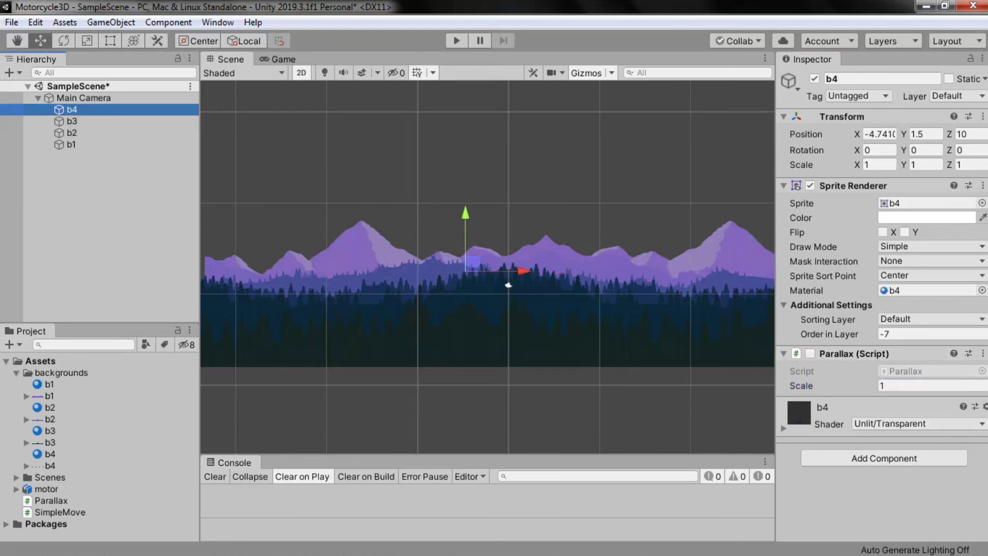
left_click(854, 353)
left_click(854, 353)
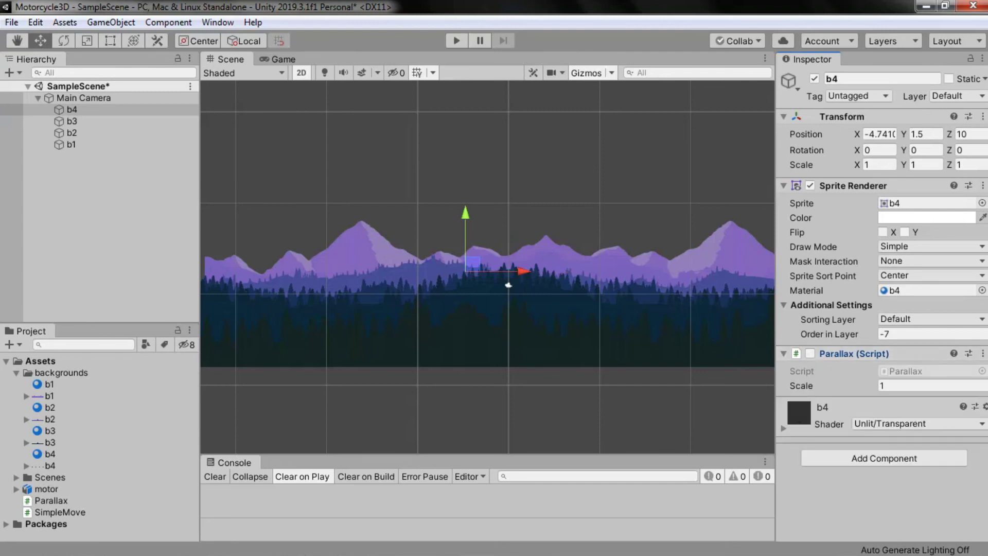
left_click(810, 353)
left_click(931, 385)
type("8")
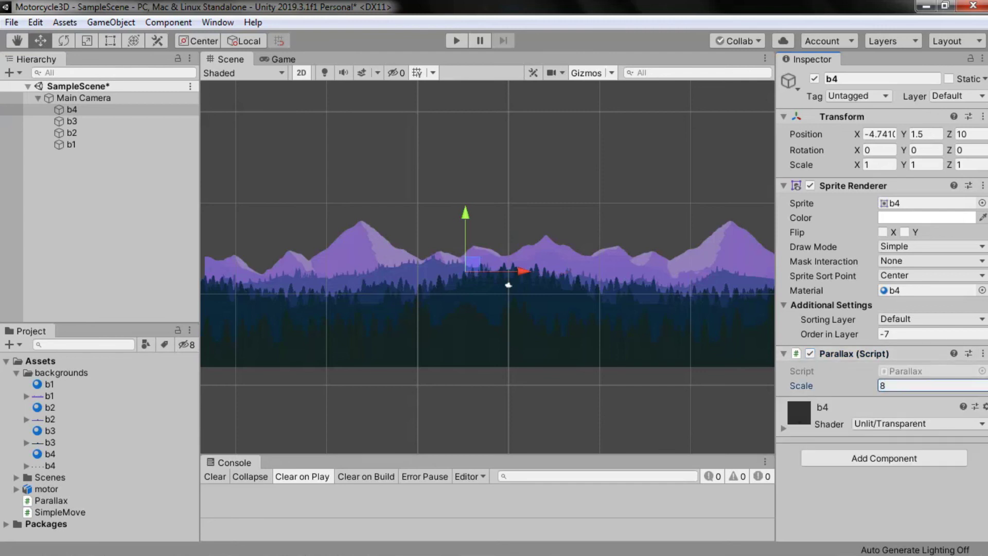
key("shift+d")
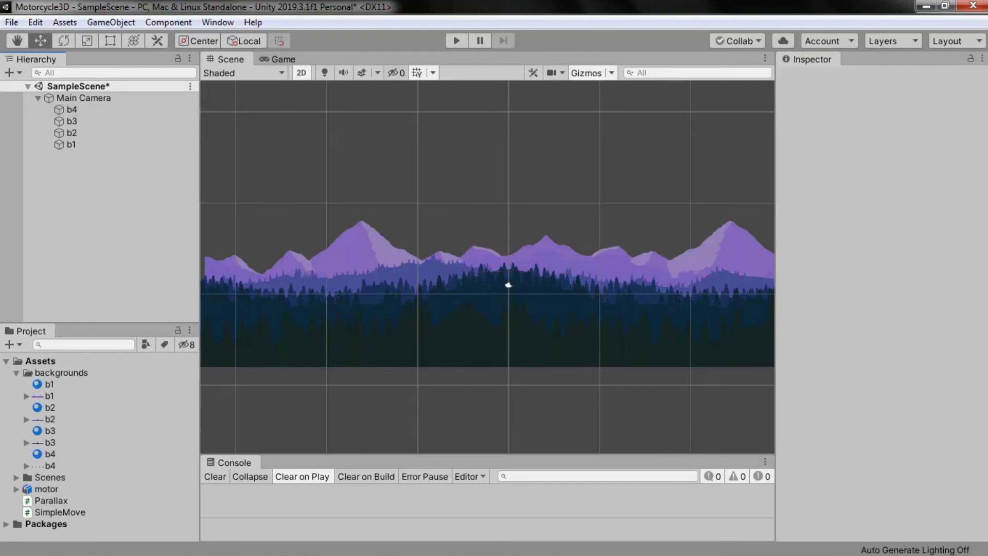
key("ctrl+p")
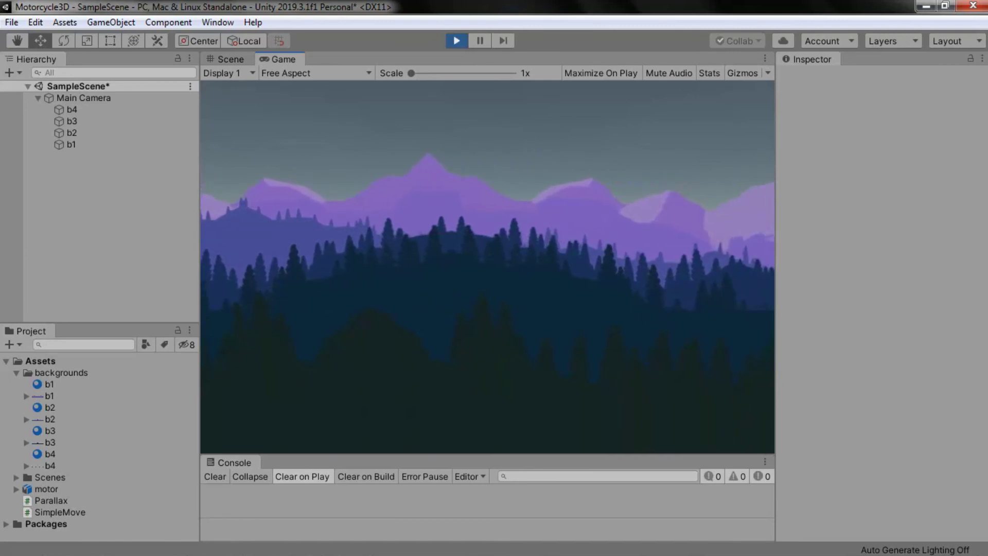
key("ctrl+p")
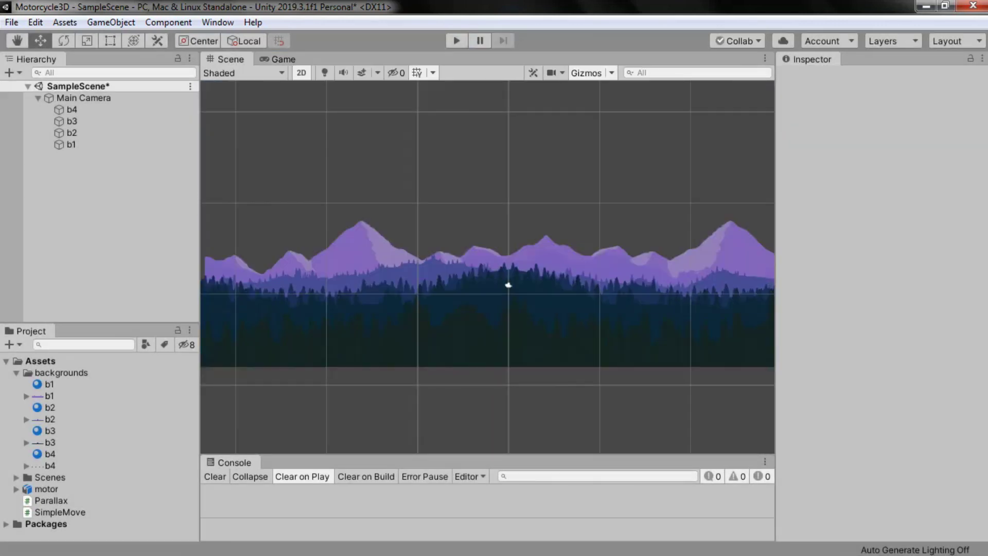
Step: Set the Parallax Scale of layer b4 to 1 and b3 to 2
left_click(72, 109)
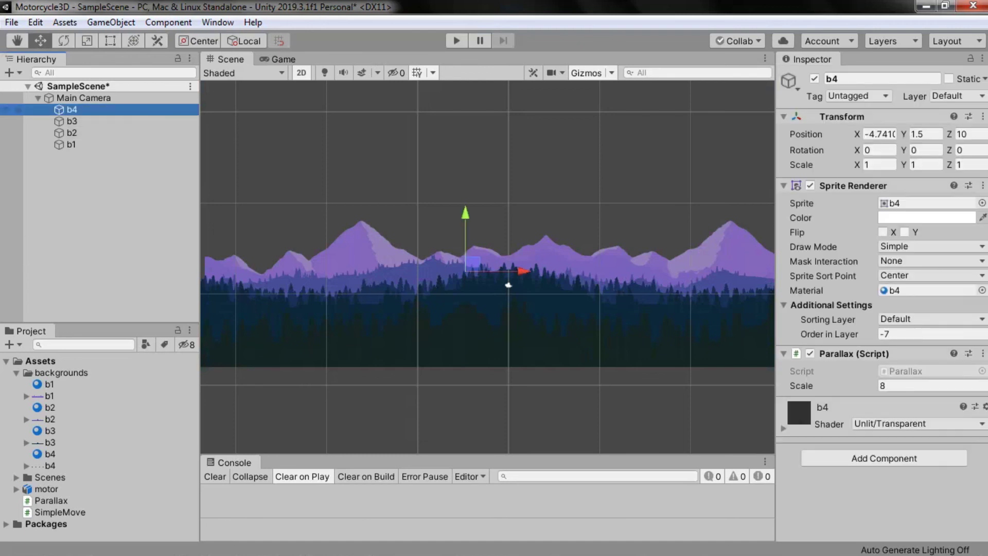
left_click(932, 334)
left_click(932, 385)
type("1")
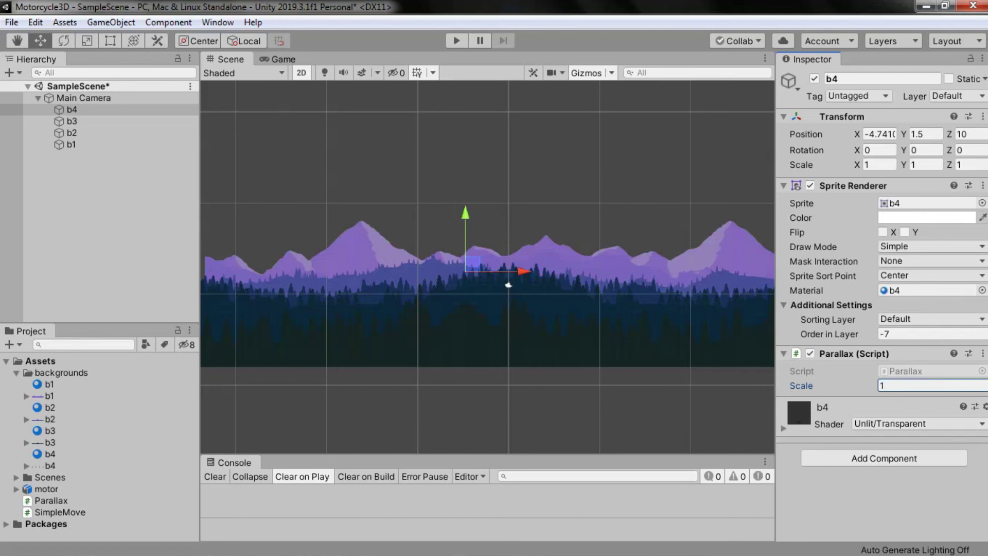
left_click(72, 121)
left_click(932, 385)
type("2")
Step: Set layer b2's Parallax Scale to 4, check b1, then deselect and enter play mode
left_click(71, 132)
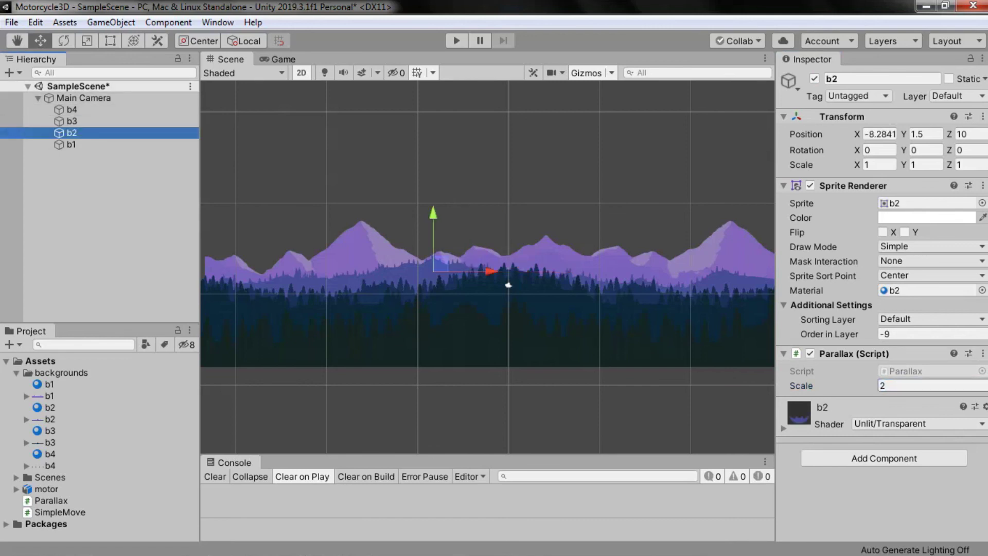
left_click(932, 385)
type("4")
left_click(72, 145)
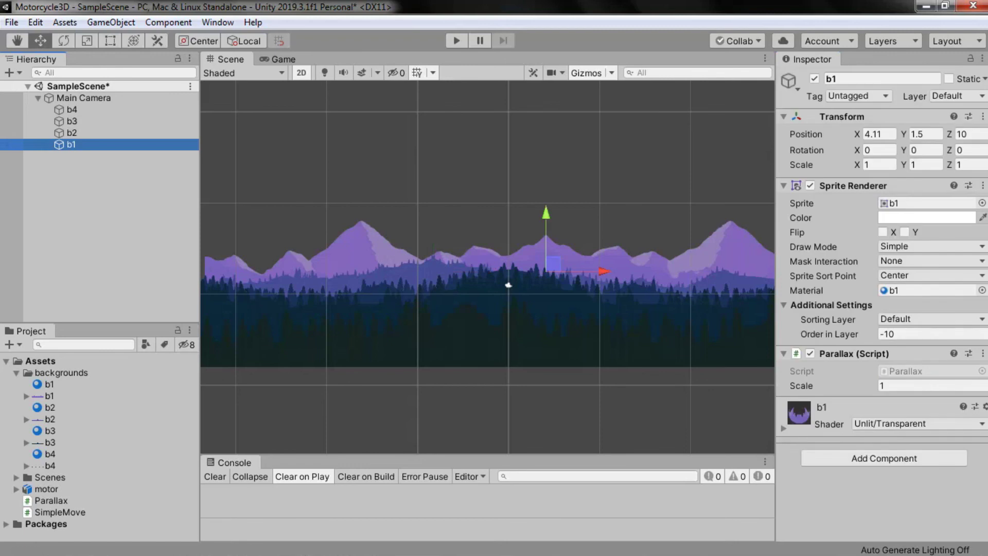
left_click(102, 231)
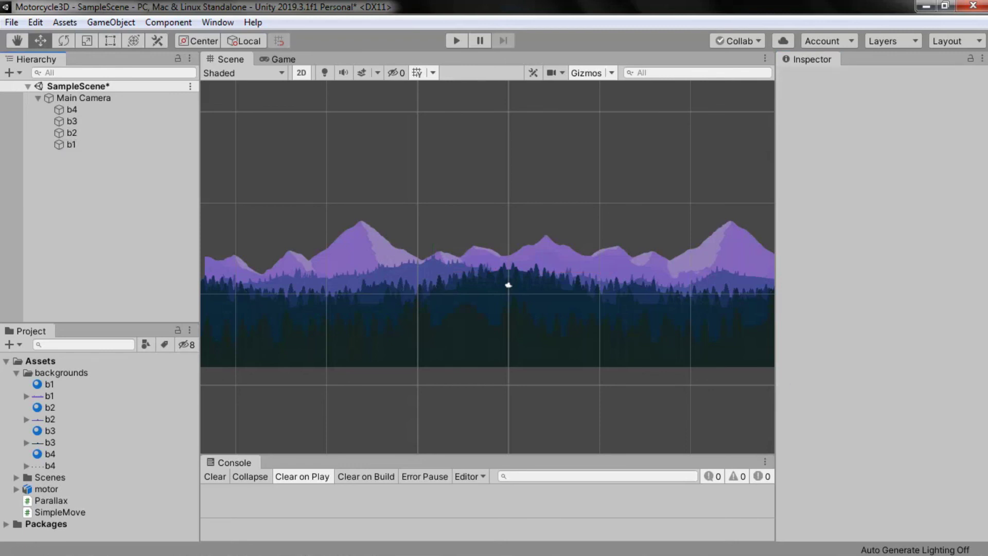
key("ctrl+p")
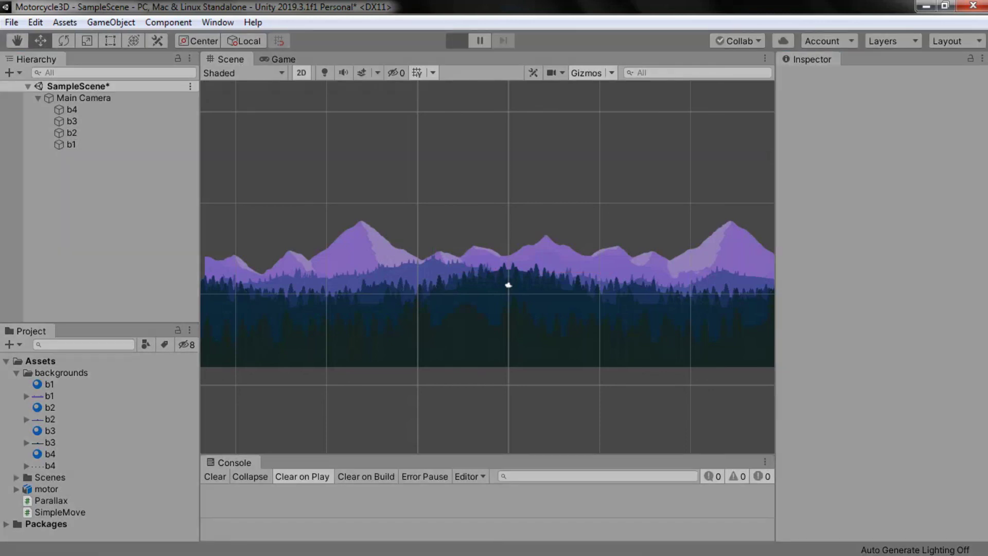